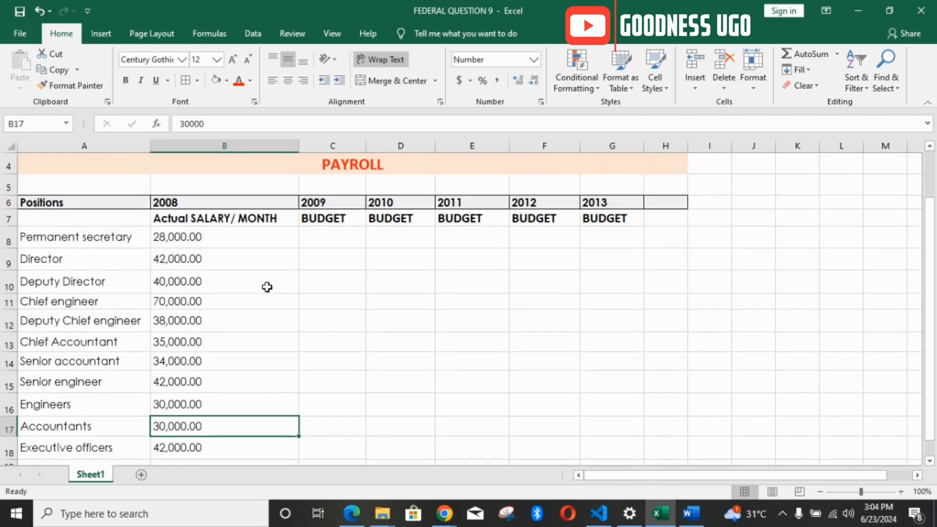
- Format the 2008 monthly salaries in B8:B18 as Currency with the NGN symbol
scroll(246, 253, "down", 2)
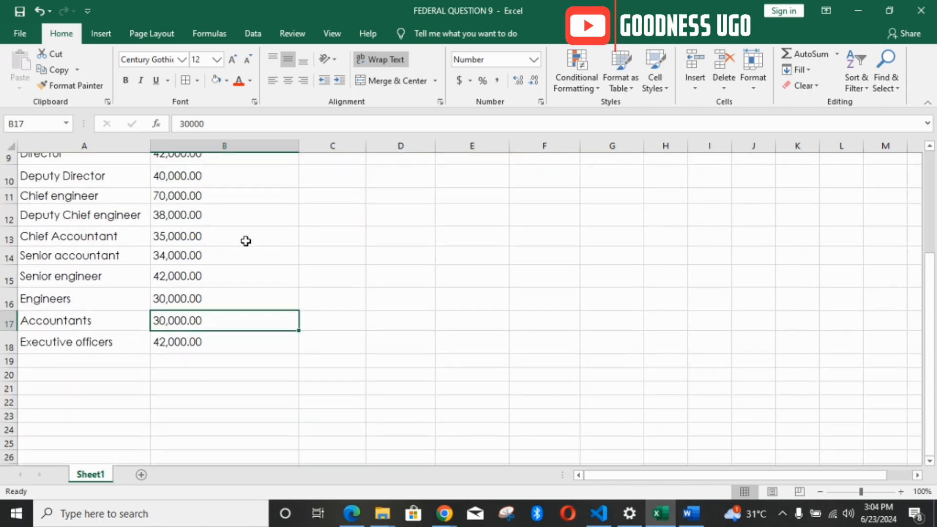
scroll(244, 243, "up", 2)
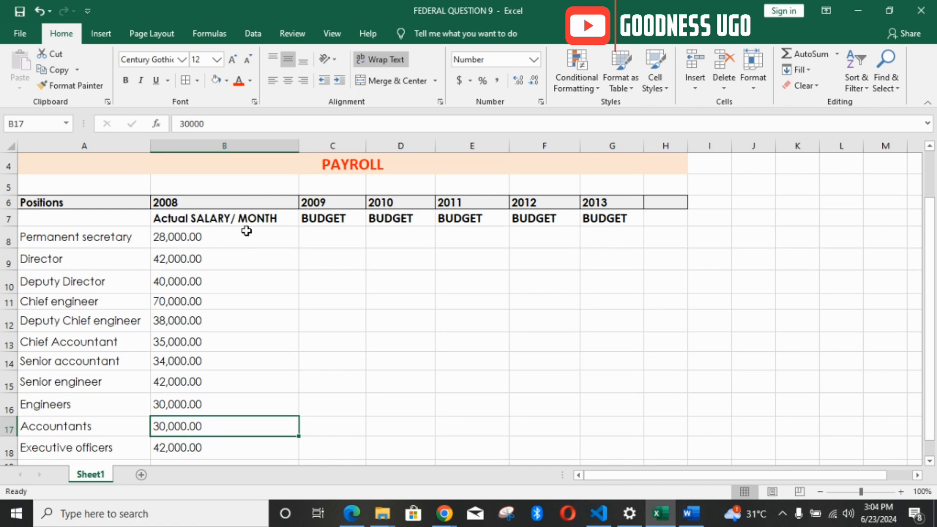
left_click_drag(246, 237, 254, 448)
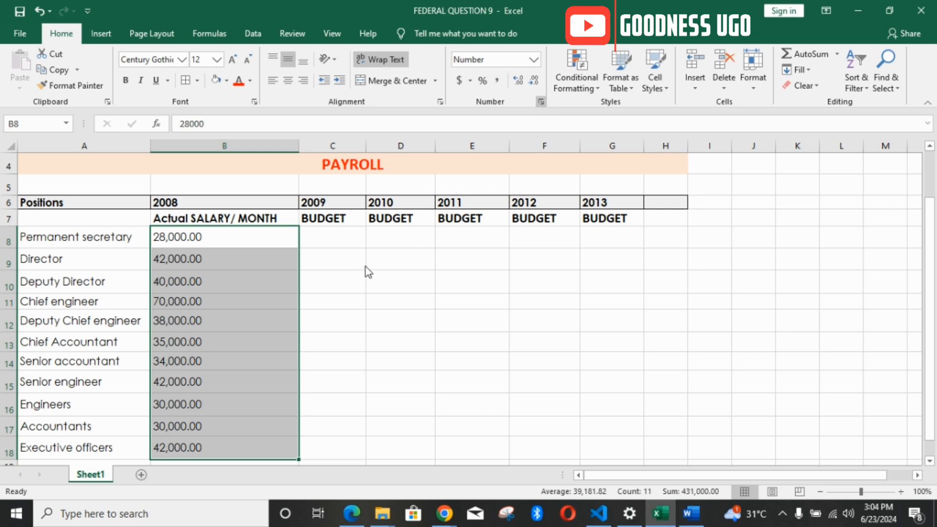
key("ctrl+1")
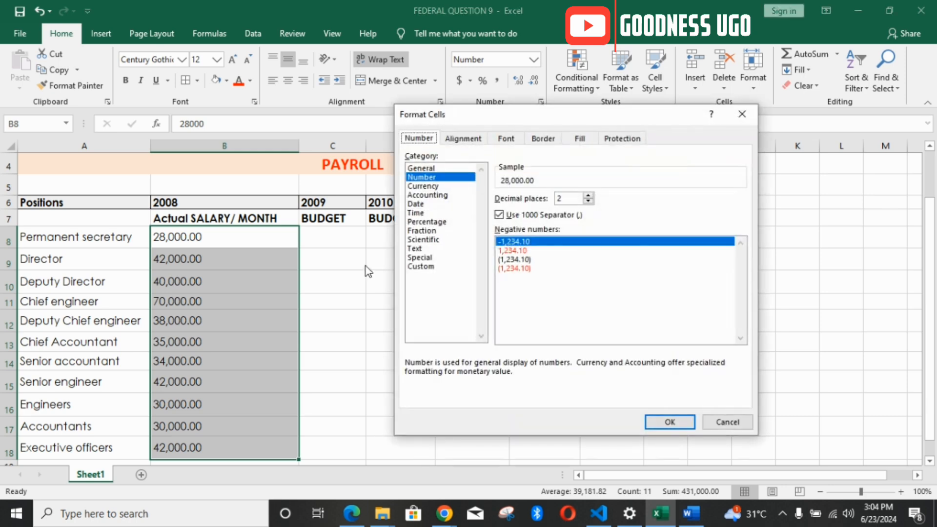
left_click(438, 186)
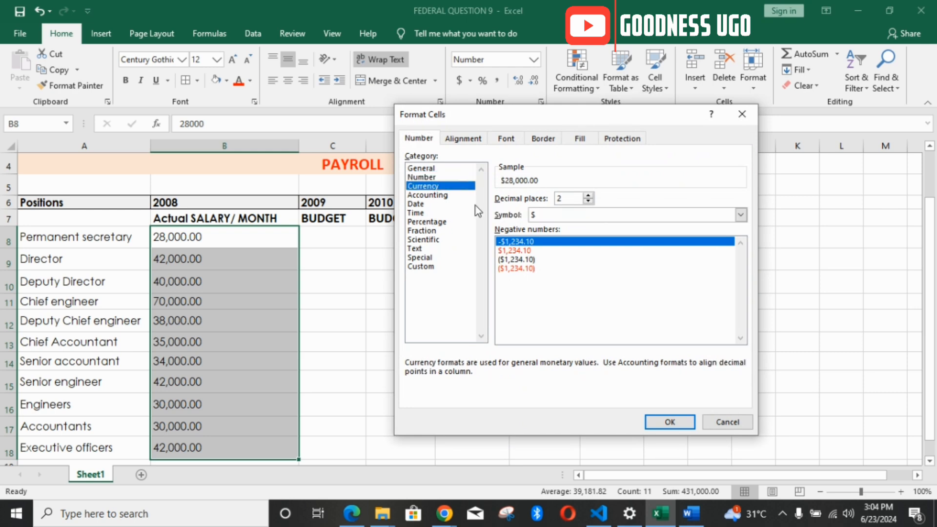
left_click(743, 214)
scroll(660, 313, "down", 1)
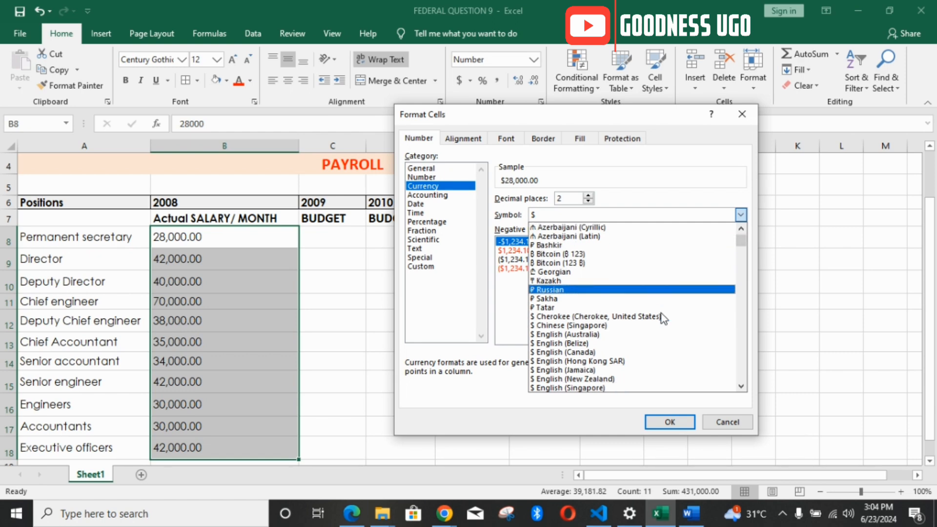
scroll(661, 314, "down", 3)
left_click_drag(740, 240, 746, 348)
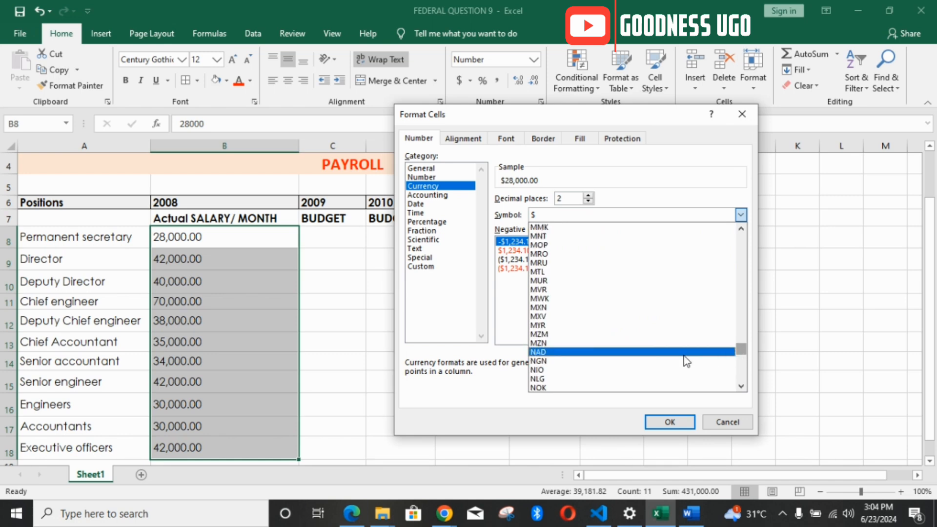
left_click(596, 361)
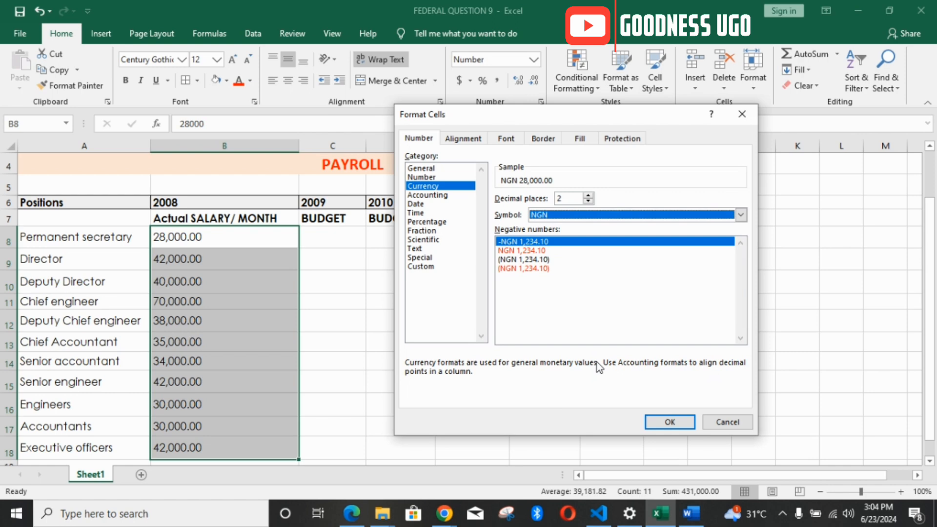
left_click(678, 421)
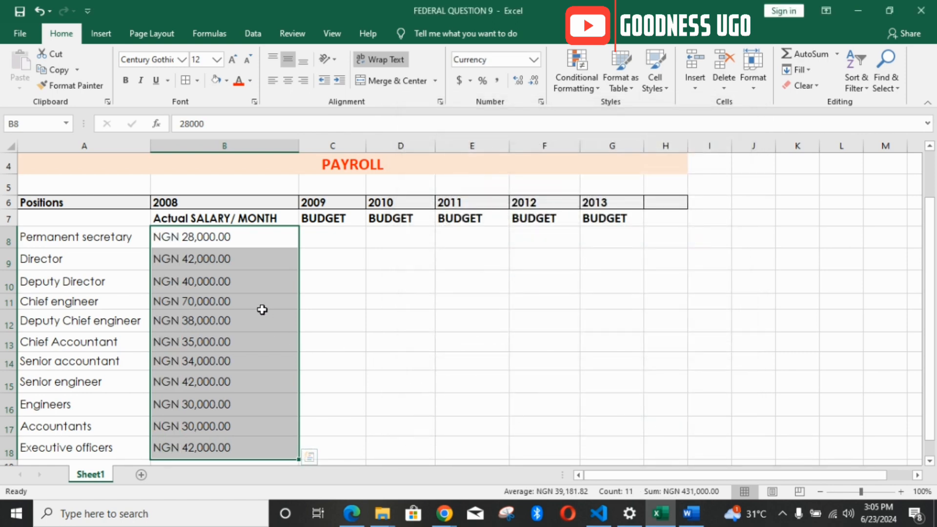
left_click(262, 310)
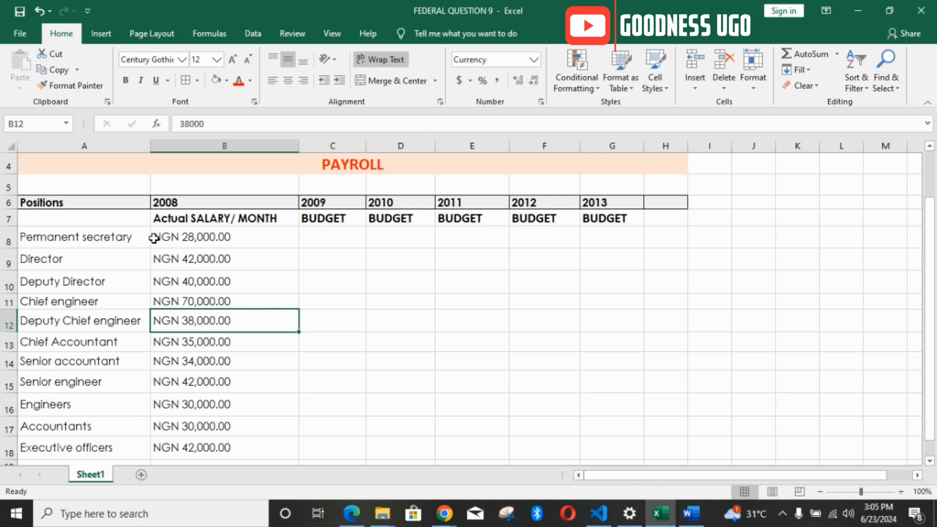
- Make the position names in A8:A18 bold
left_click_drag(131, 237, 136, 448)
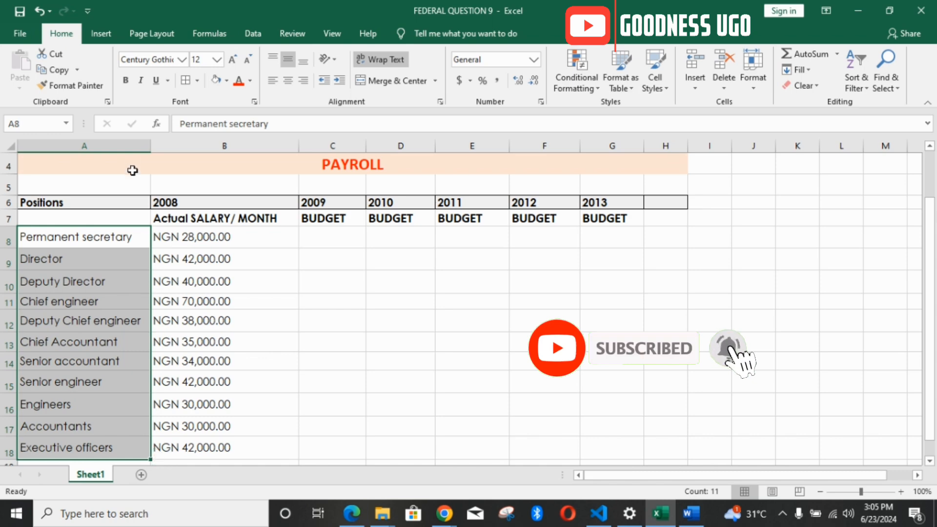
left_click(125, 80)
left_click(299, 239)
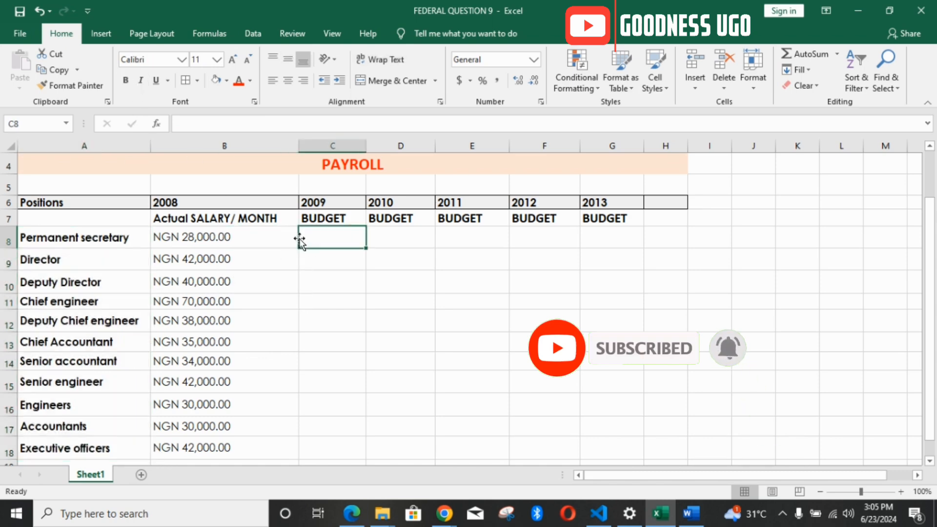
- Center the 2008 salaries and the empty budget cells horizontally across B8:G18
left_click_drag(229, 234, 256, 442)
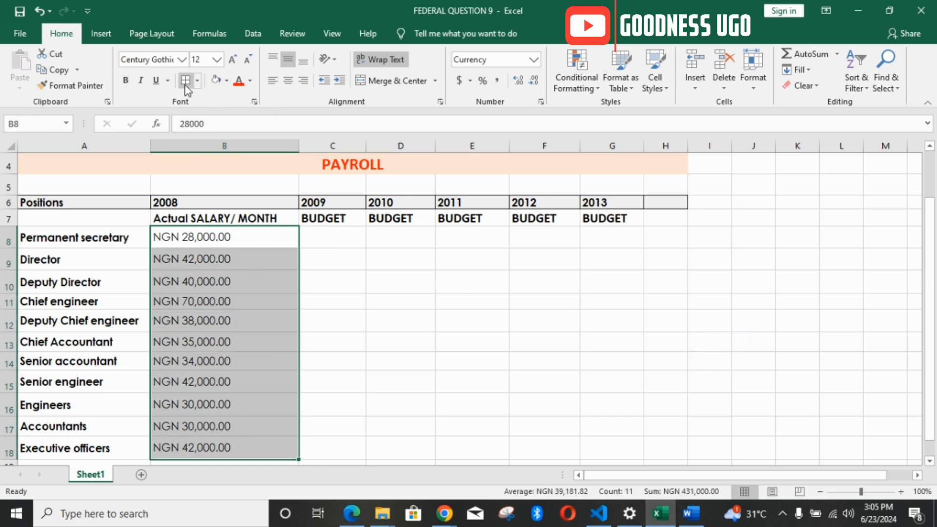
left_click(288, 81)
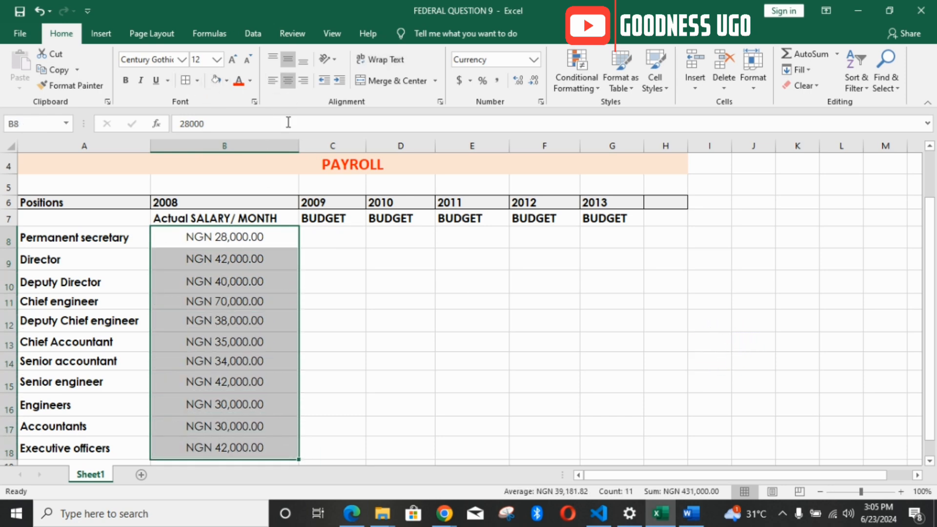
left_click(332, 238)
left_click_drag(266, 241, 599, 448)
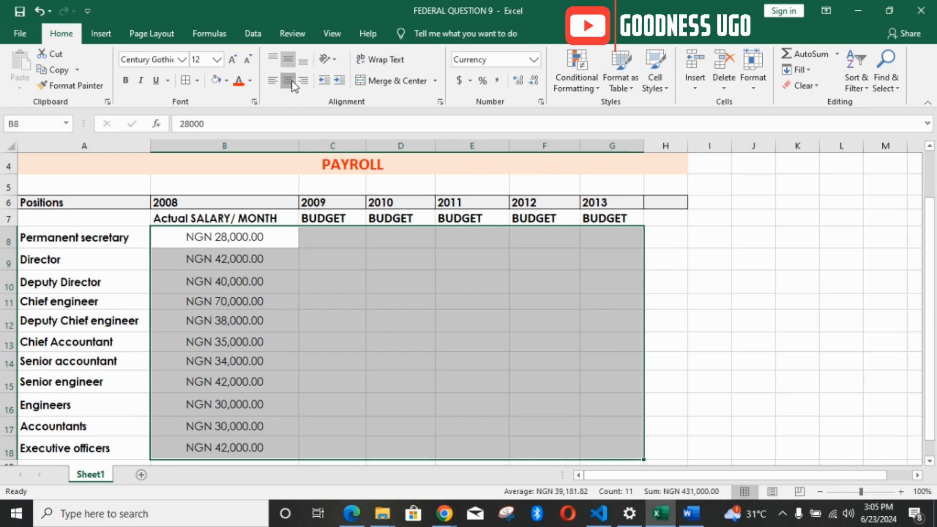
left_click(378, 251)
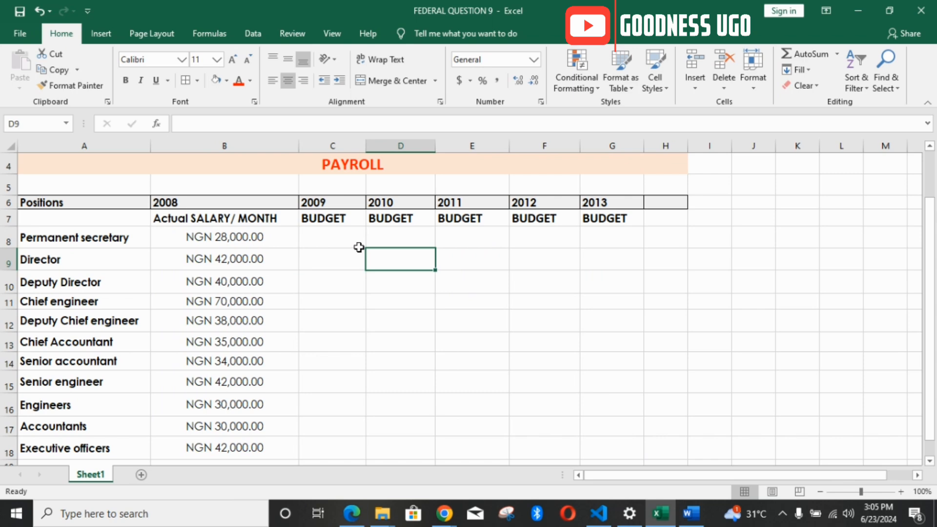
- Switch to the Word document and review the payroll task's instructions and the guideline for the 2009 budget
left_click(214, 203)
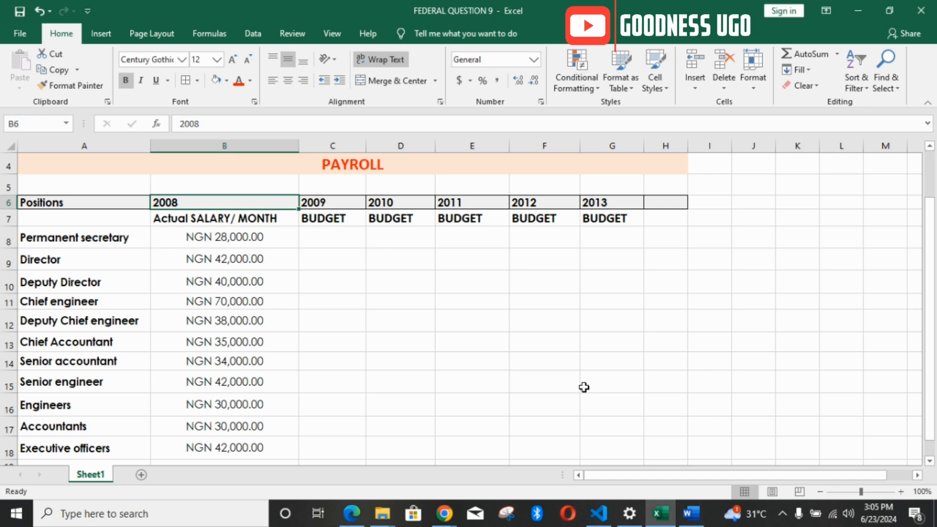
left_click(692, 513)
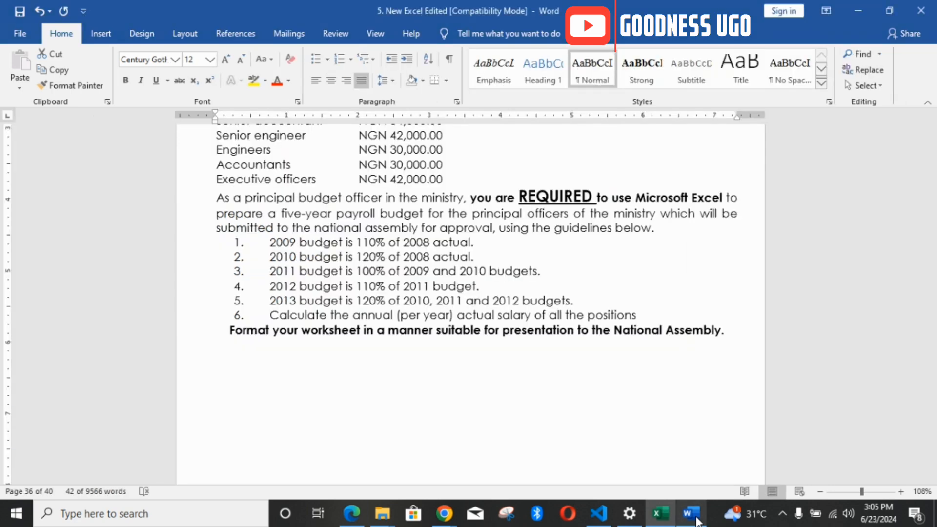
left_click(507, 246)
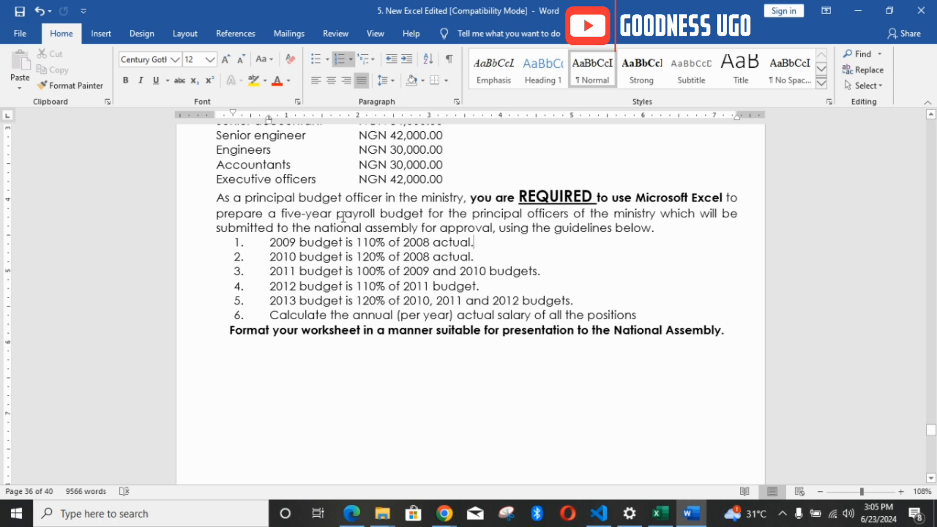
left_click_drag(217, 228, 492, 229)
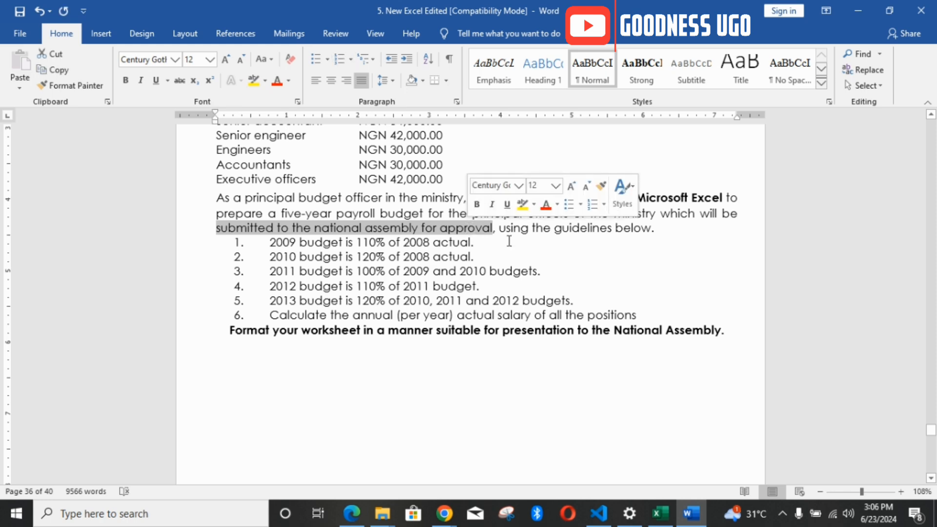
left_click_drag(654, 228, 510, 237)
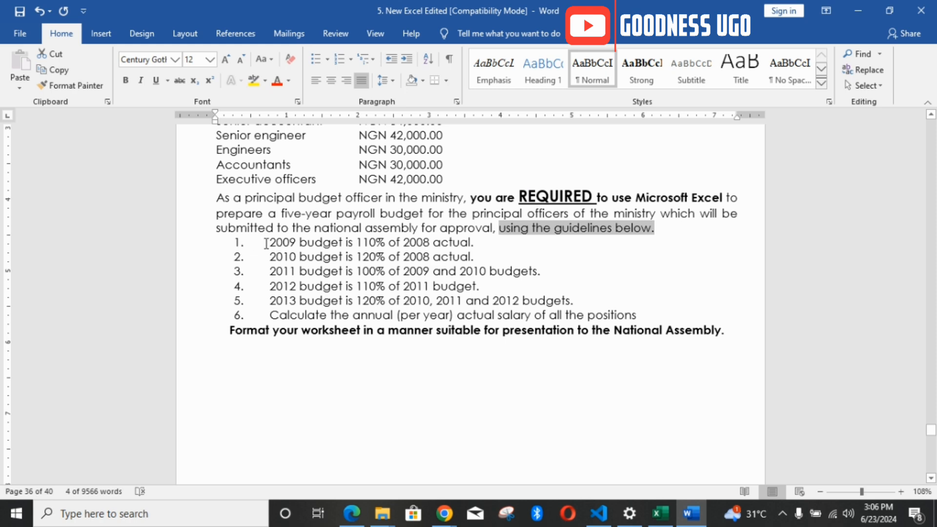
left_click_drag(274, 243, 437, 244)
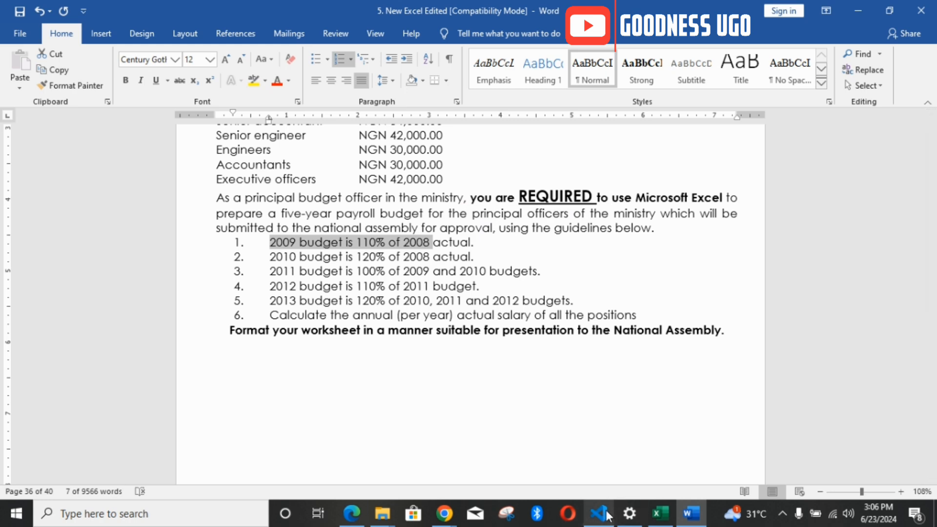
- Return to the Excel payroll sheet and enter the 2009 budget formula =110%*B8 in C8 for the Permanent secretary
left_click(659, 514)
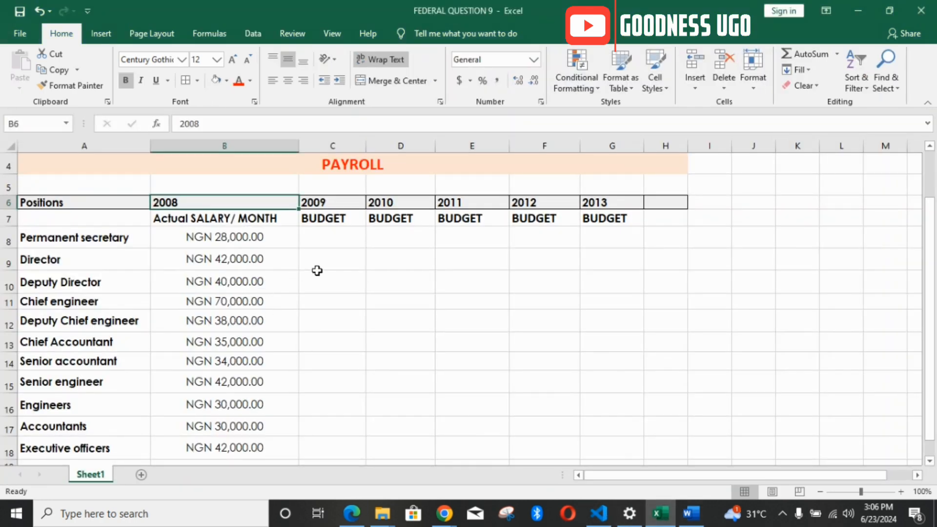
left_click(324, 242)
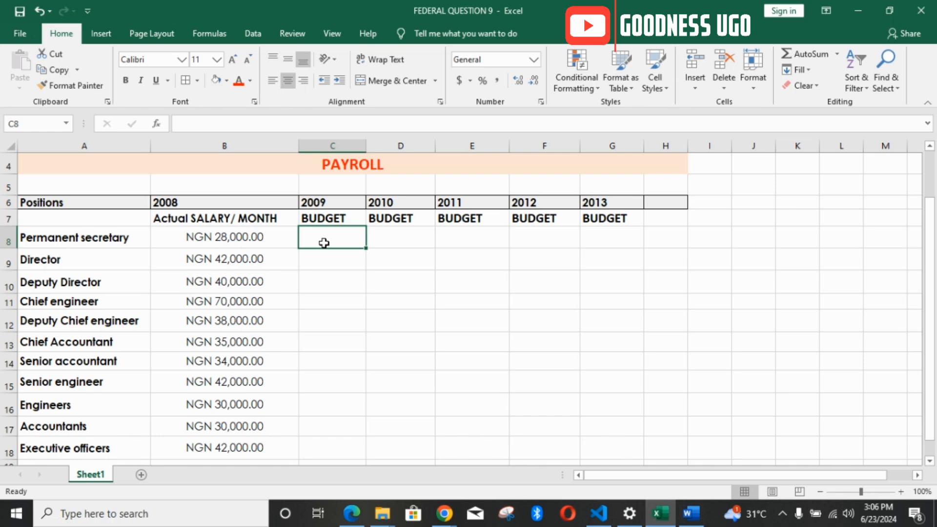
type("=")
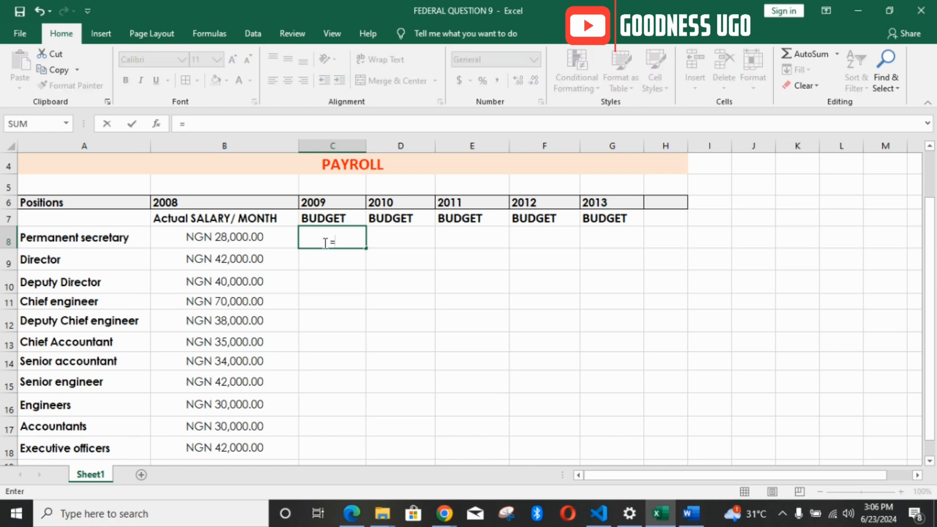
type("110%*")
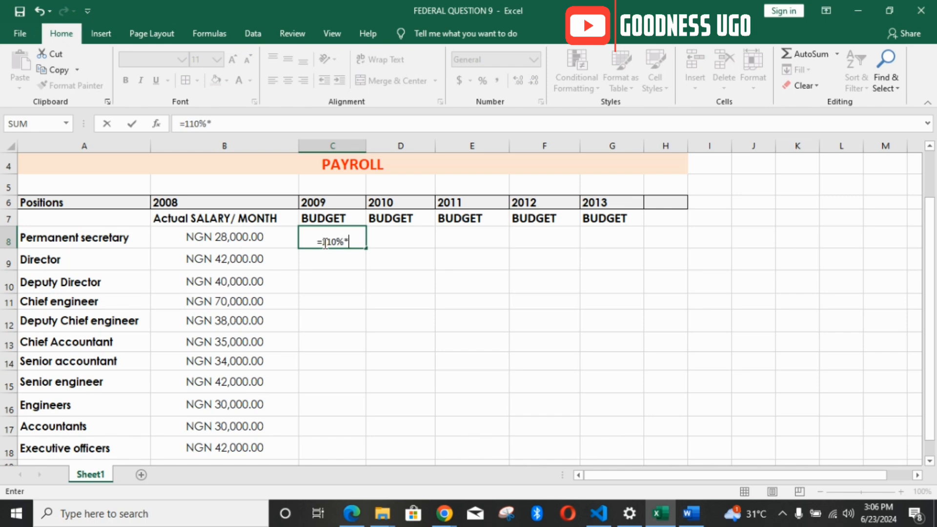
left_click(242, 235)
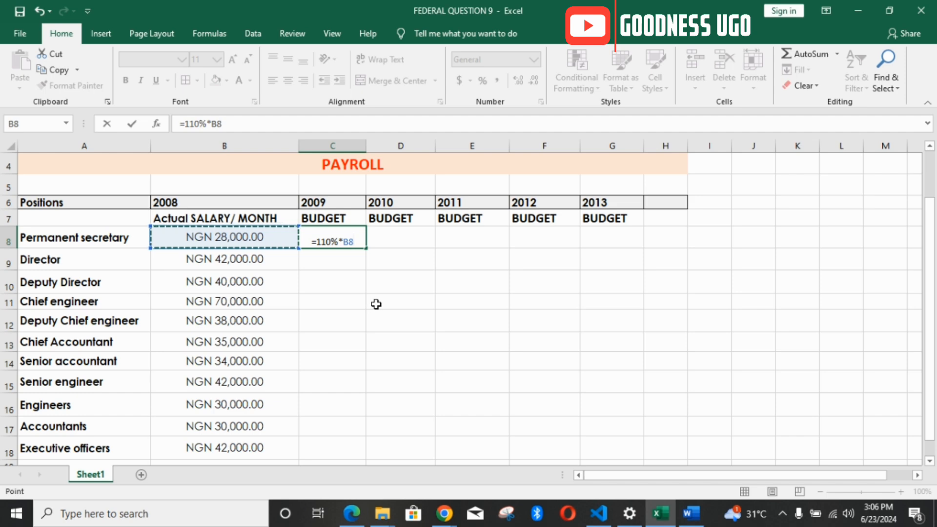
key("Return")
- Increase the font size of the budget cells C8:G18 to 14
left_click_drag(324, 236, 637, 448)
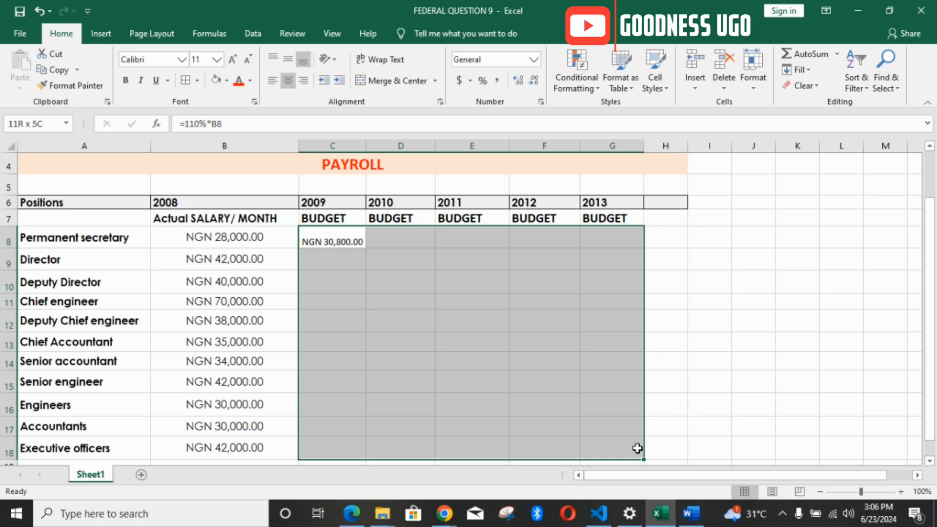
left_click(232, 59)
left_click(232, 59)
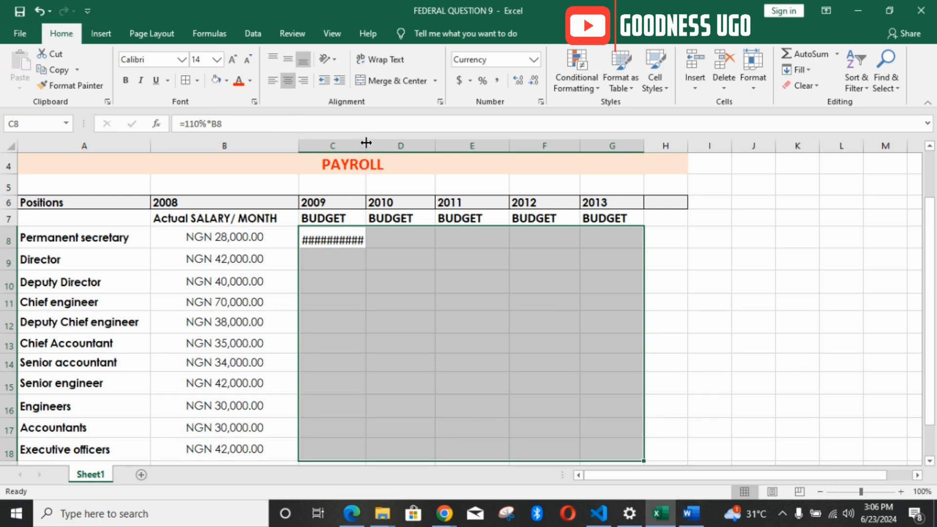
- Widen the budget columns C through G to fit the larger NGN amounts
left_click_drag(366, 142, 389, 142)
left_click_drag(459, 143, 476, 143)
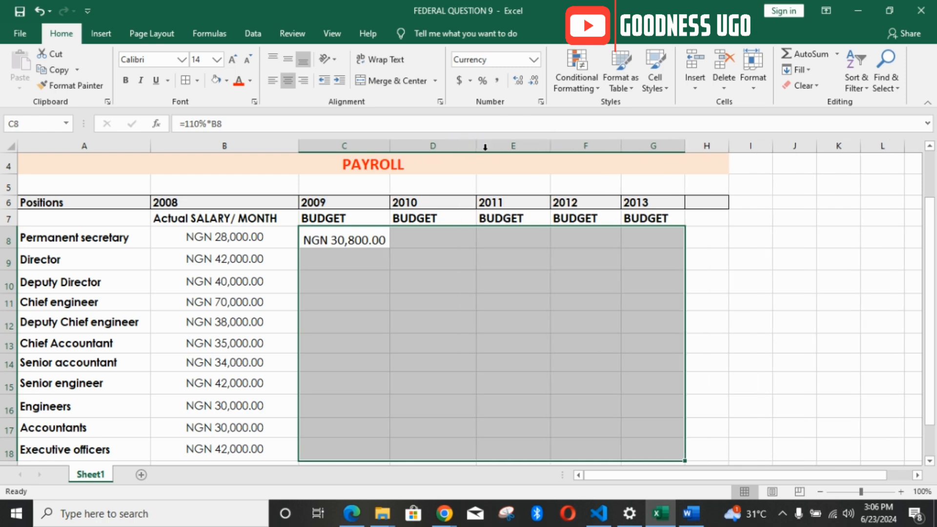
left_click_drag(550, 142, 576, 150)
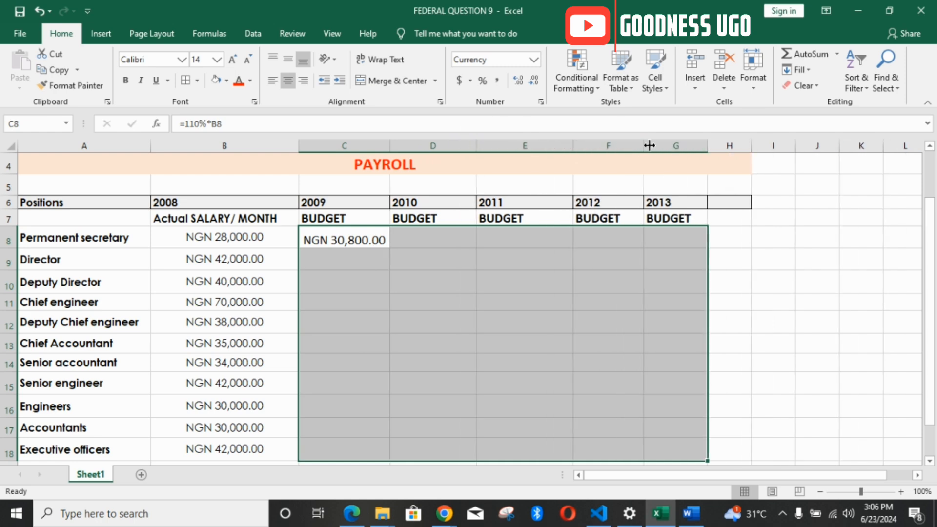
left_click_drag(645, 145, 662, 145)
left_click_drag(725, 145, 738, 145)
left_click(413, 247)
- Check the 2009 budget formula in C8 and fill it down through C18 for all positions
left_click(314, 240)
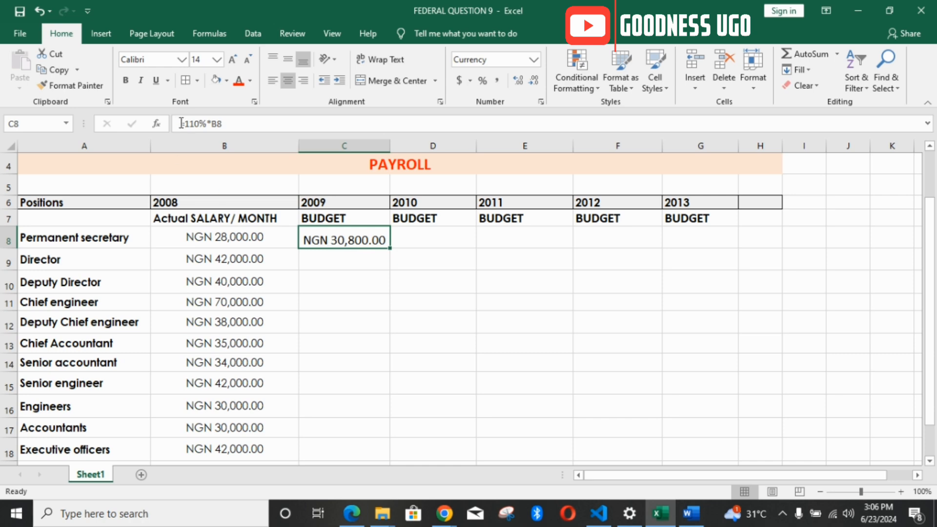
left_click(222, 123)
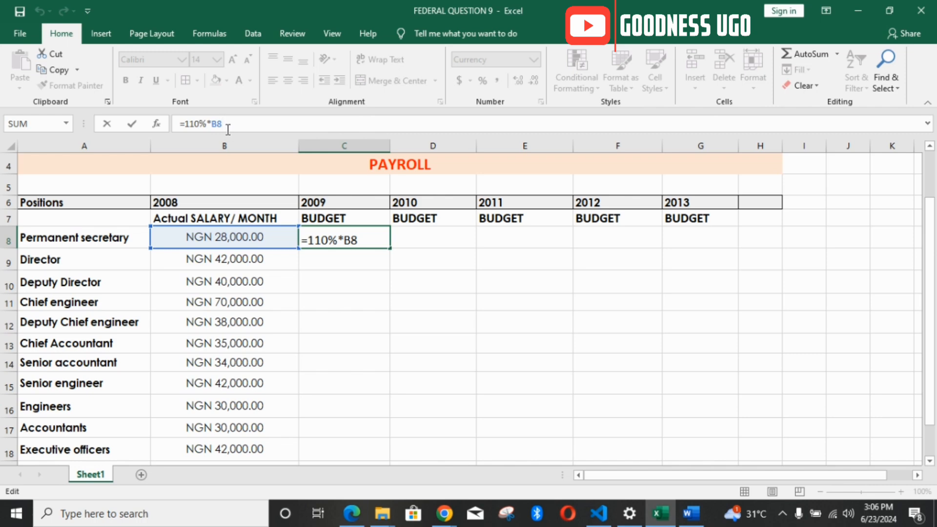
key("Return")
left_click(340, 236)
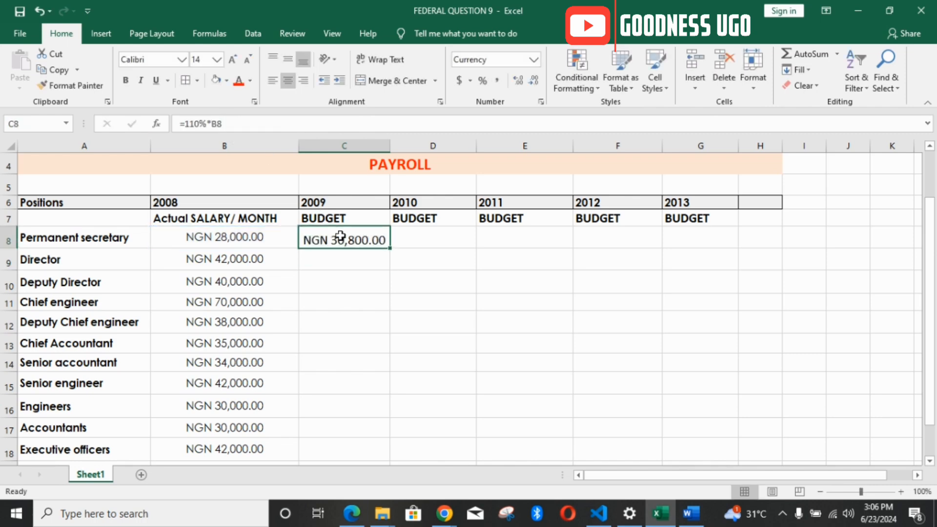
left_click_drag(389, 249, 385, 448)
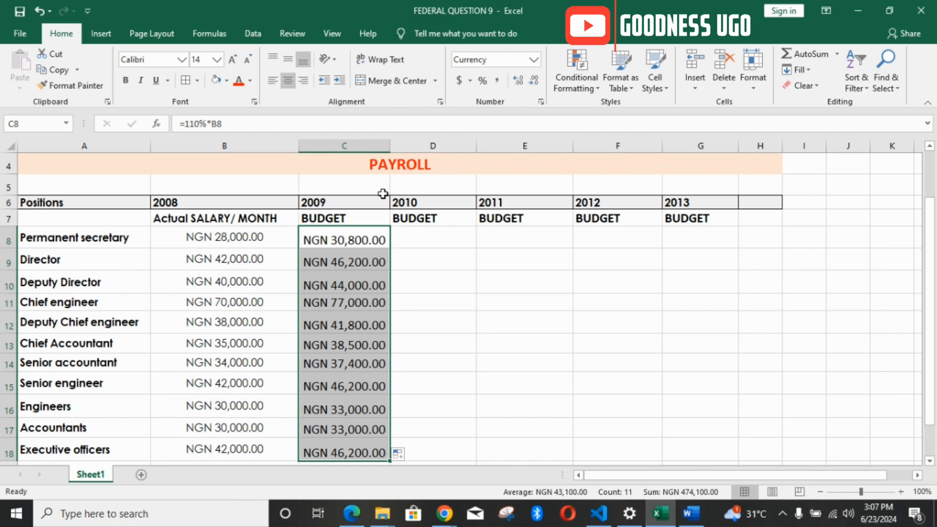
- Widen the 2009 and 2010 budget columns, C and D, to give the amounts more room
left_click_drag(390, 146, 415, 150)
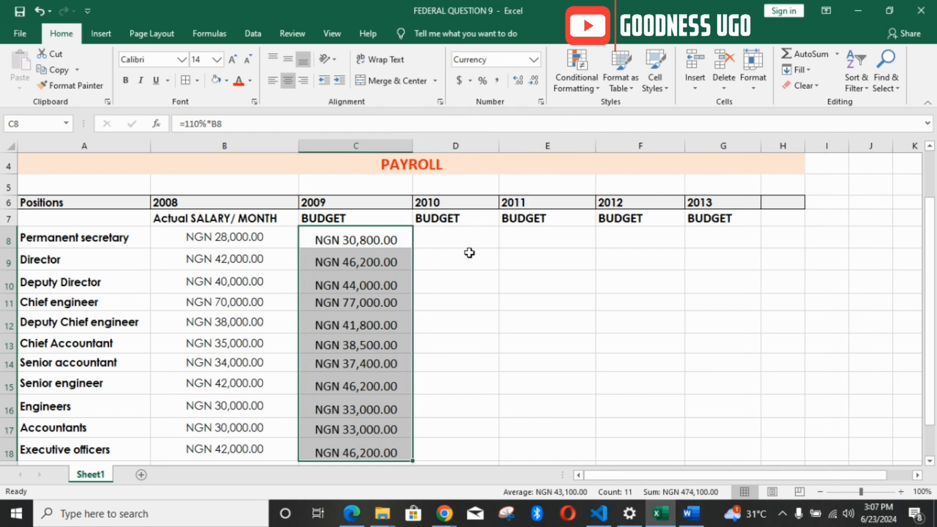
left_click_drag(501, 146, 523, 146)
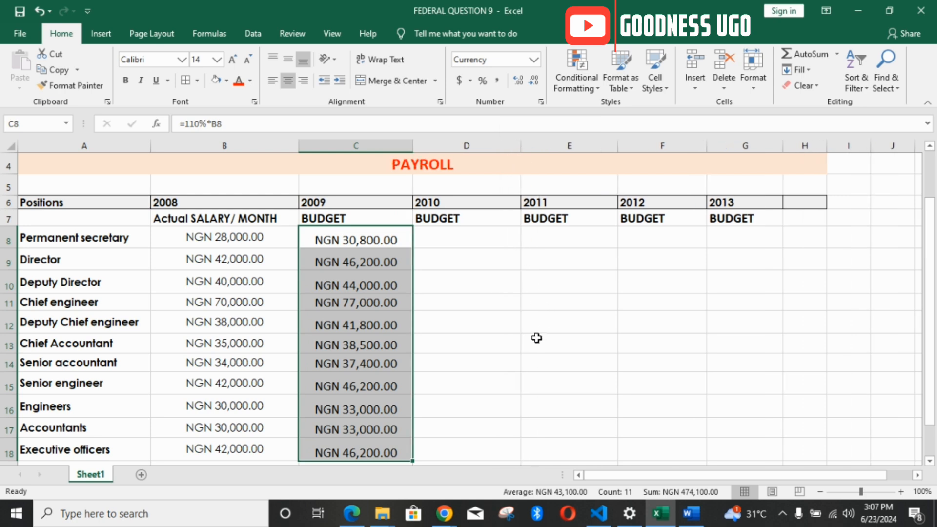
- Switch to the Word document, highlight the 2010 budget guideline to read it, and return to the Excel sheet
left_click(690, 514)
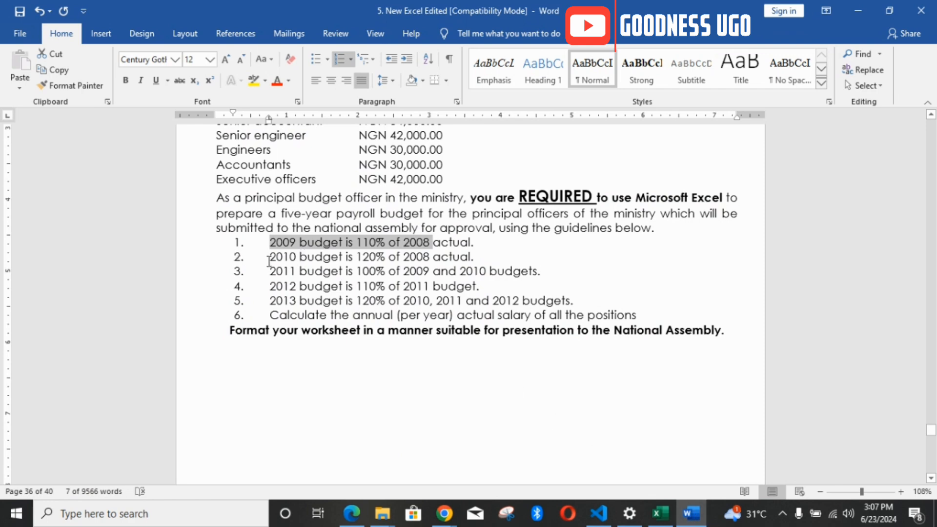
left_click_drag(272, 258, 468, 255)
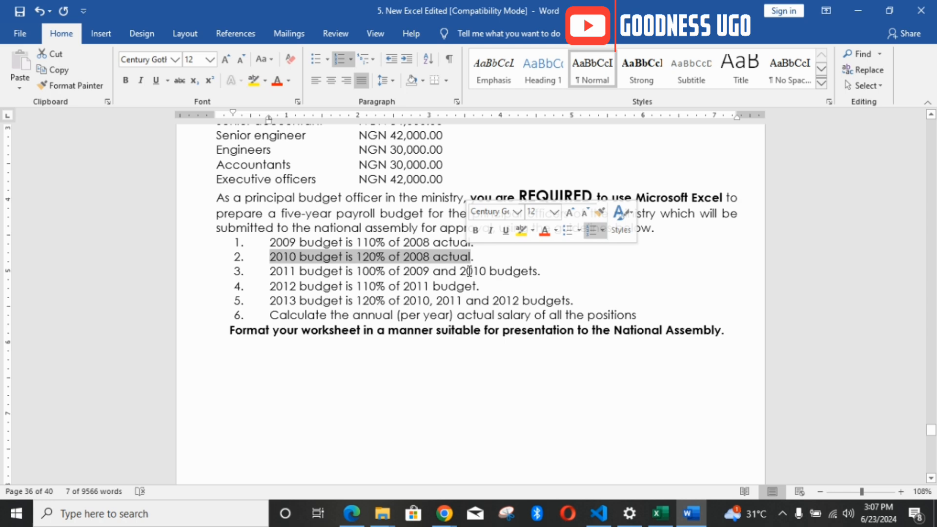
left_click(660, 515)
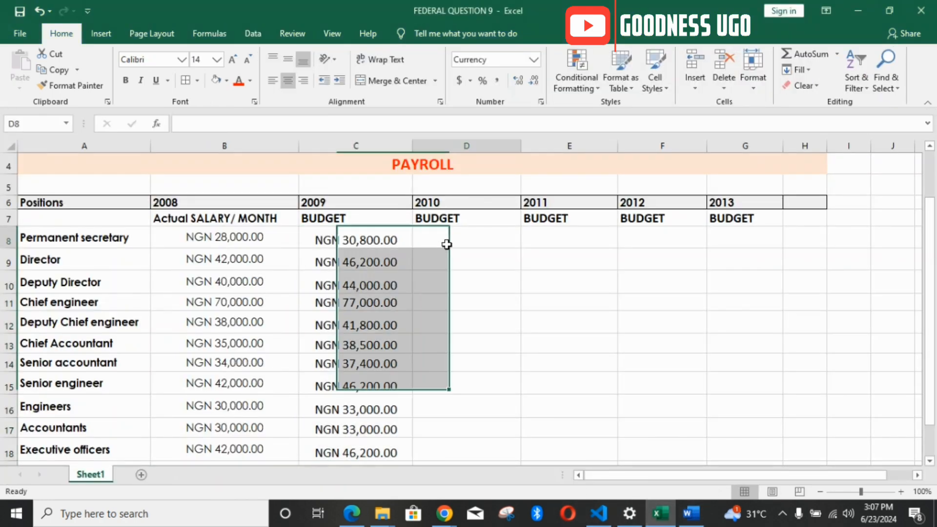
- Enter the 2010 budget formula =120%*B8 in D8 and fill it down through D18 for all positions
left_click(445, 243)
type("=120")
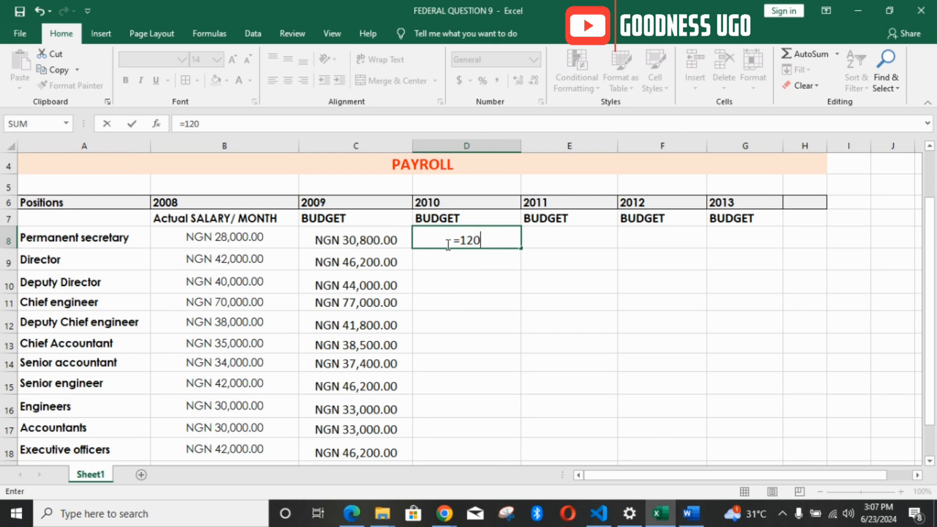
type("%*")
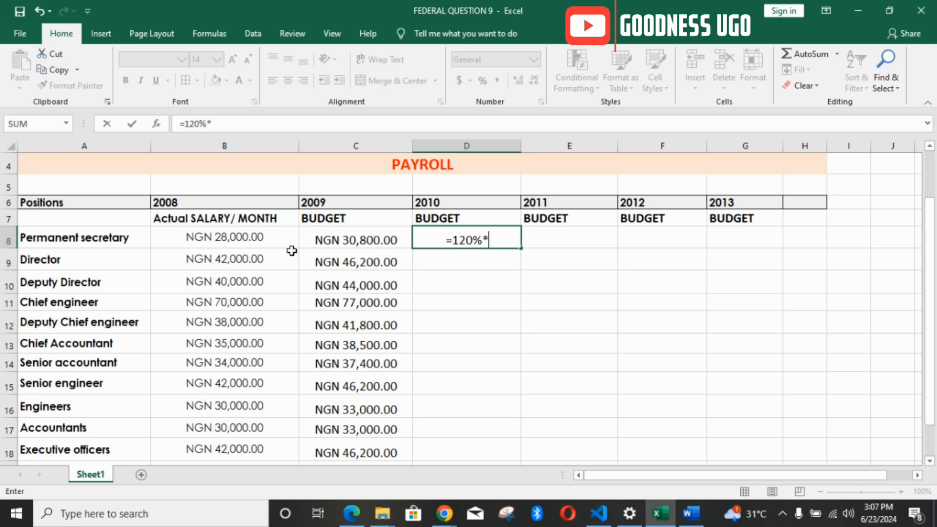
left_click(262, 238)
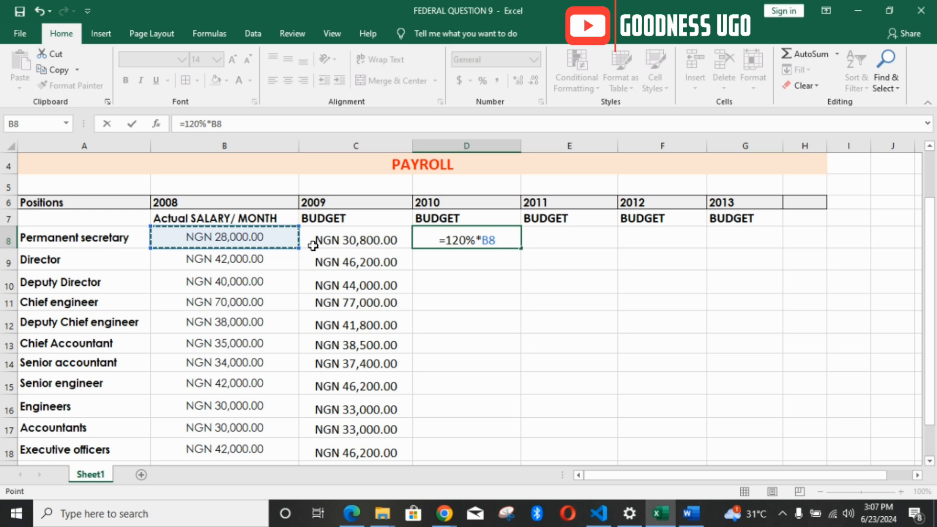
key("Return")
left_click(493, 241)
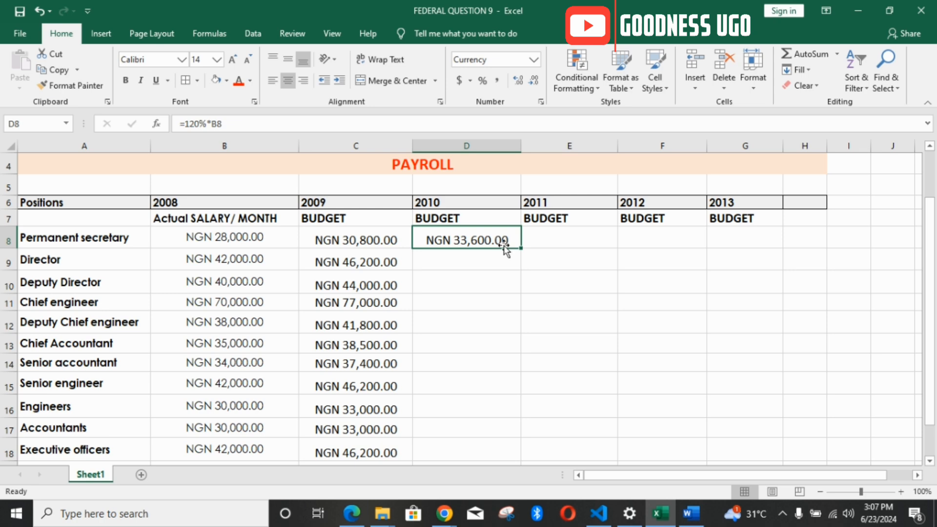
left_click_drag(521, 252, 504, 420)
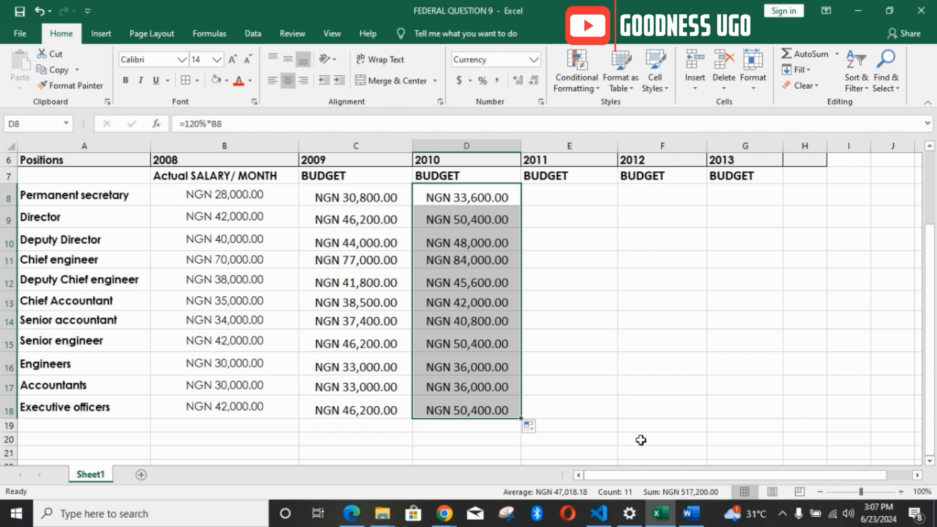
- Switch to Word to examine the 2011 budget guideline, highlighting its text, and go back to the Excel sheet
left_click(689, 513)
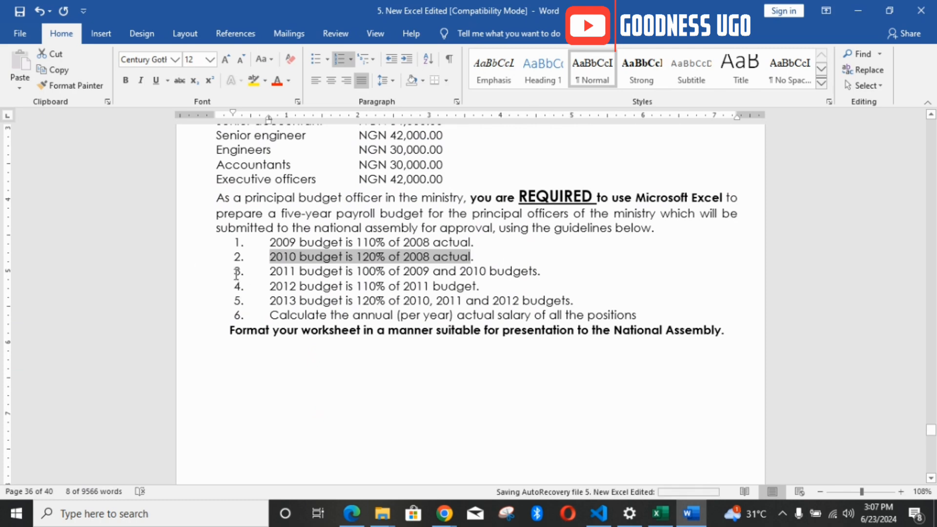
left_click_drag(268, 273, 503, 274)
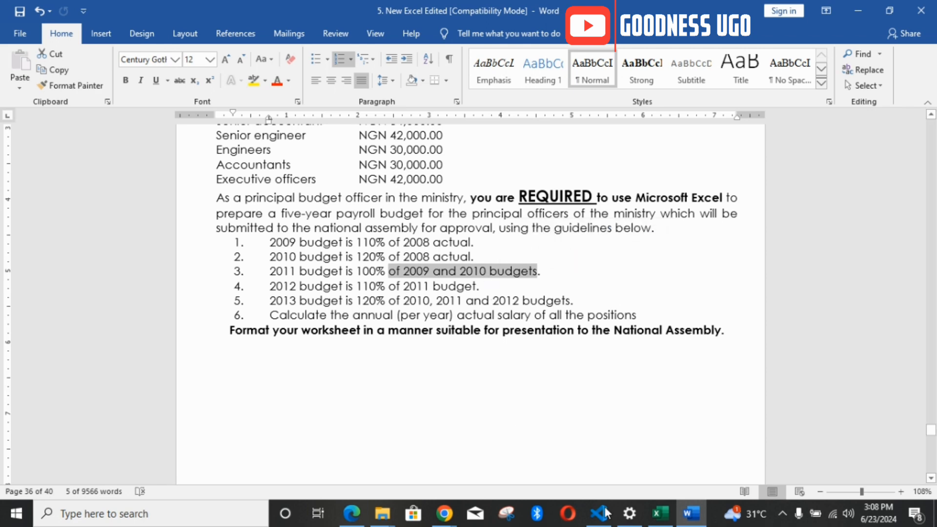
left_click(659, 513)
- Enter the 2011 budget formula =100%*(C8+D8) in E8 for the Permanent secretary
left_click(571, 195)
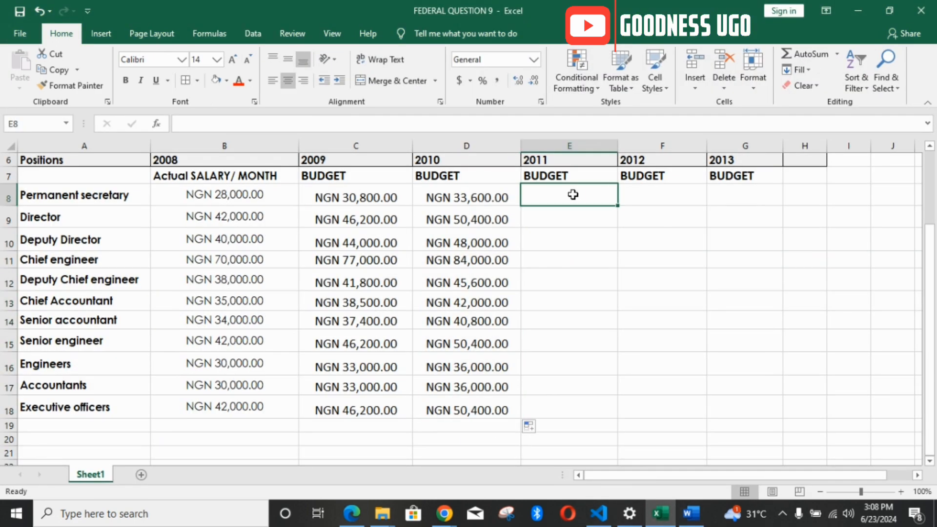
double_click(573, 194)
type("=")
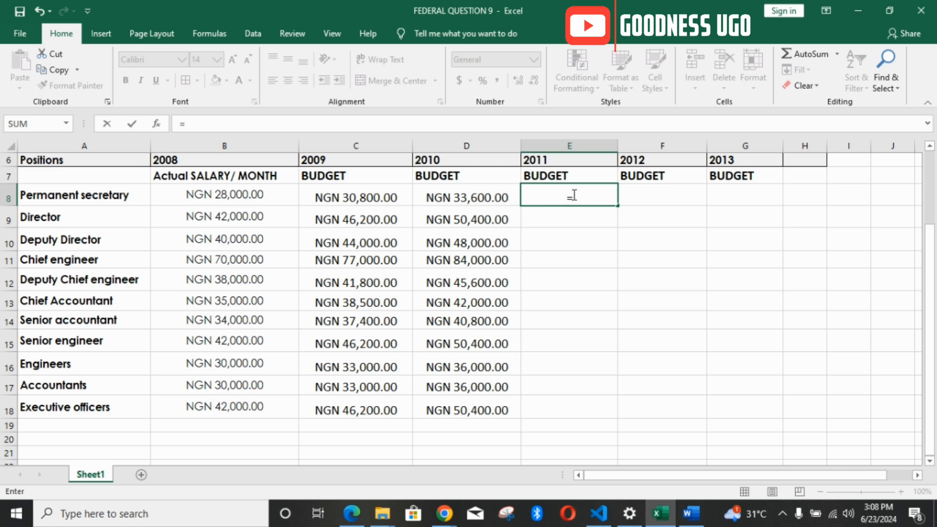
type("100%")
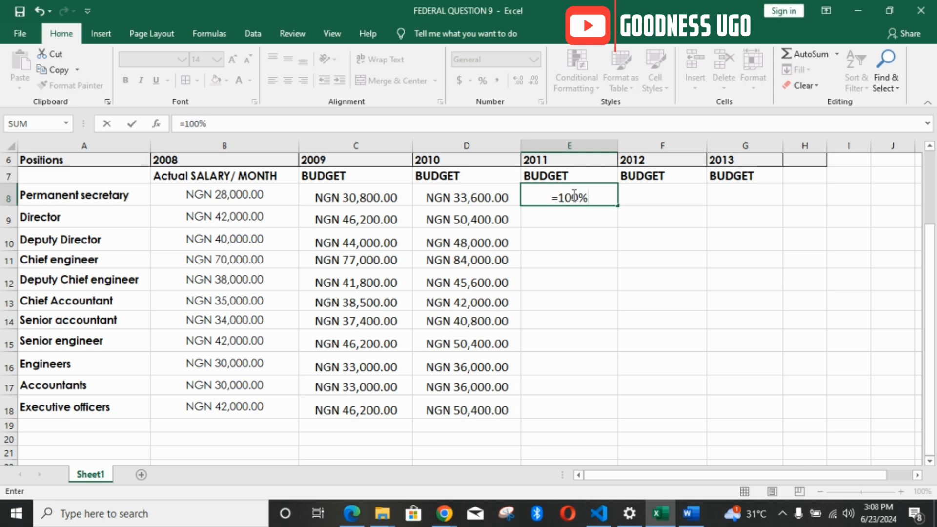
type("*(")
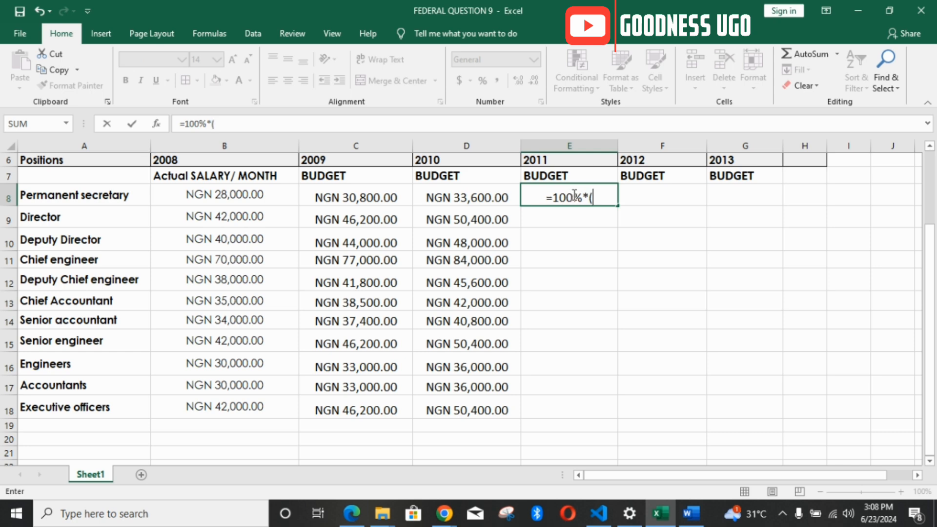
left_click(371, 197)
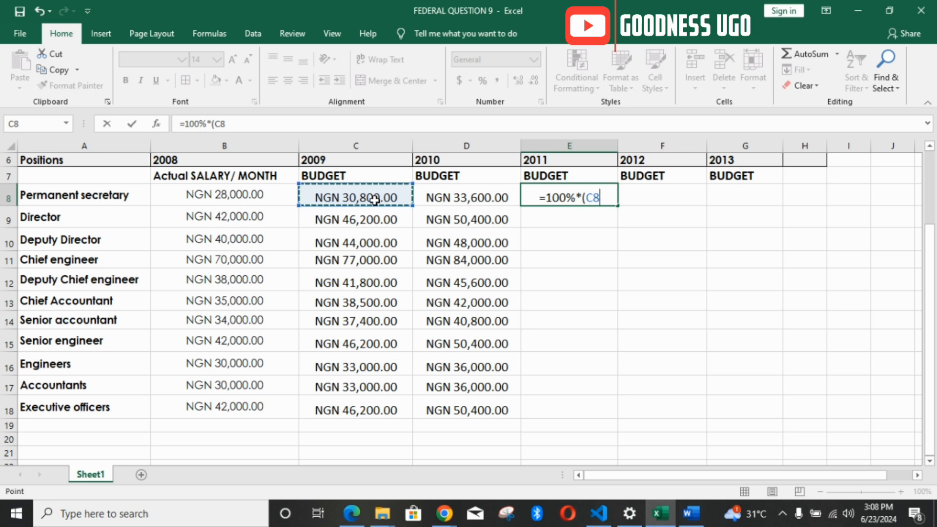
type("+")
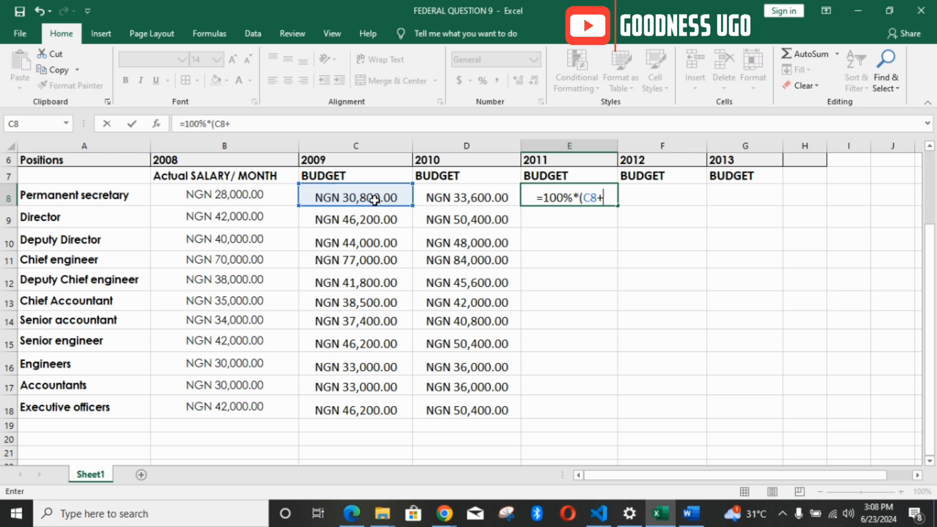
left_click(470, 199)
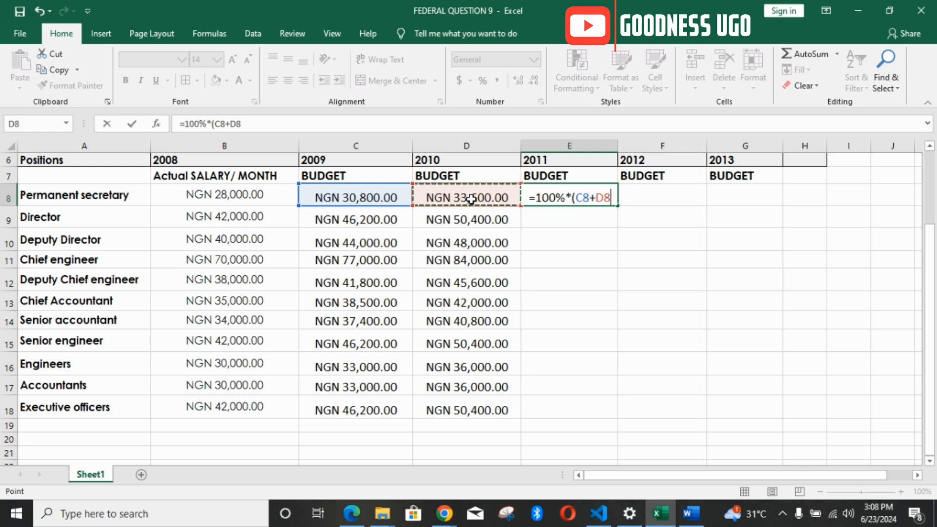
type(")")
key("Return")
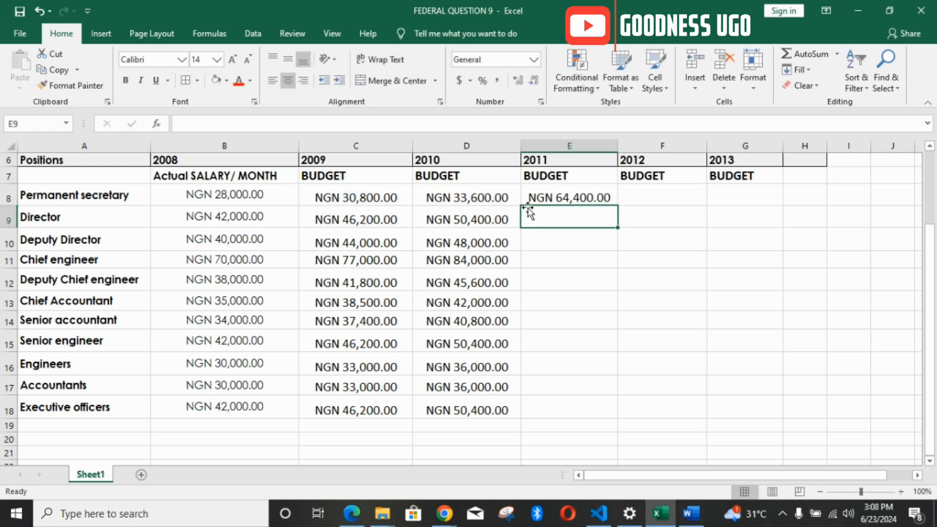
- Fill the 2011 budget formula from E8 down through E18 and widen column E
left_click(549, 194)
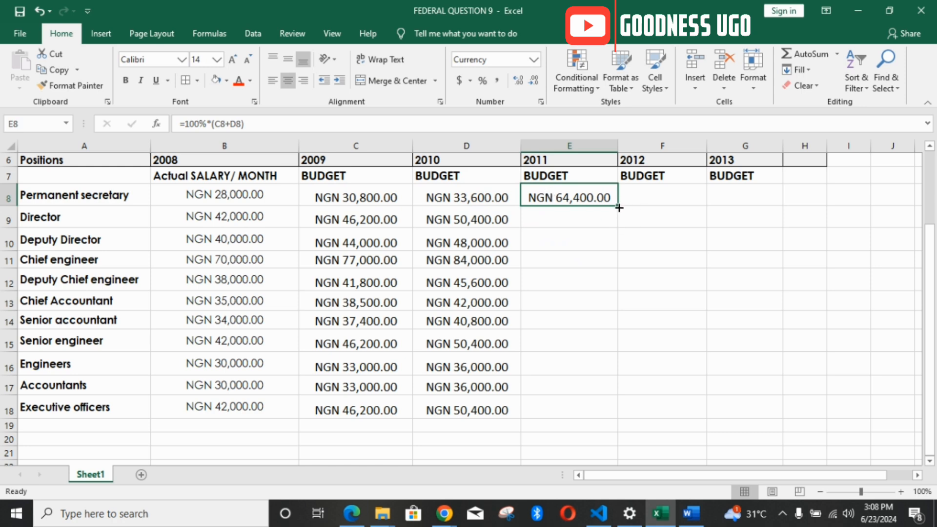
left_click_drag(618, 208, 602, 417)
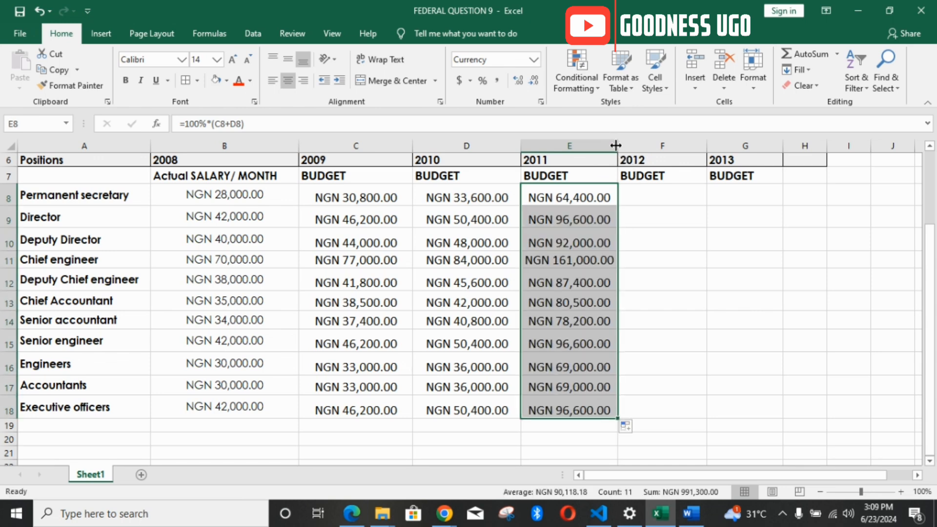
left_click_drag(616, 145, 637, 146)
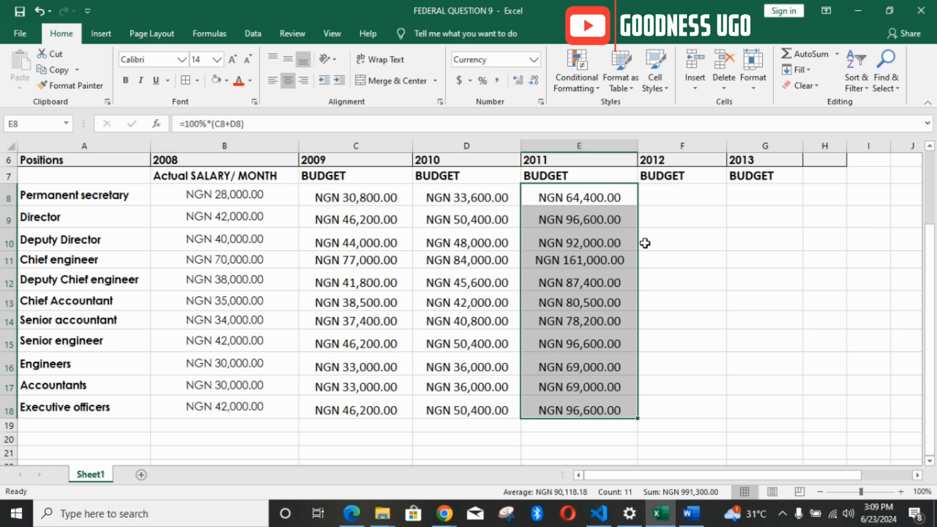
- Consult the 2012 budget guideline in the Word document, highlighting its percentage, and return to the Excel sheet
left_click(699, 520)
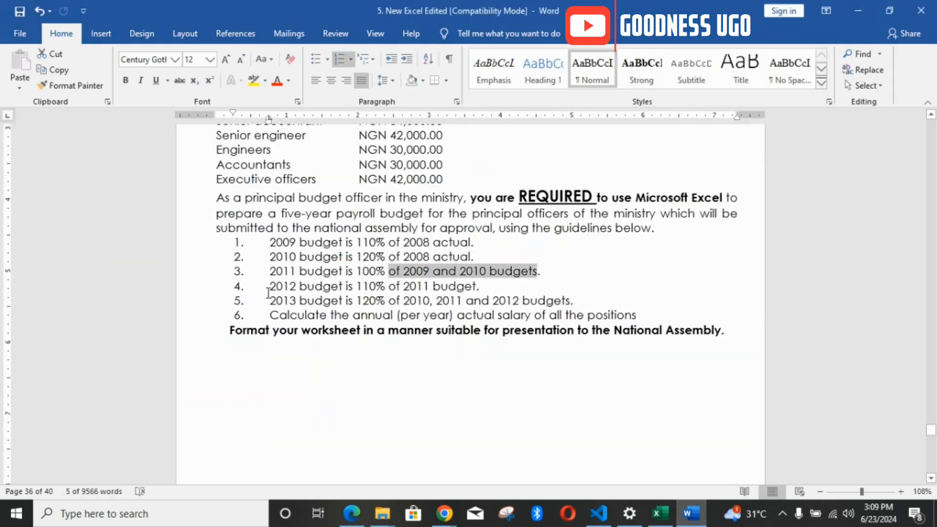
left_click_drag(271, 287, 388, 287)
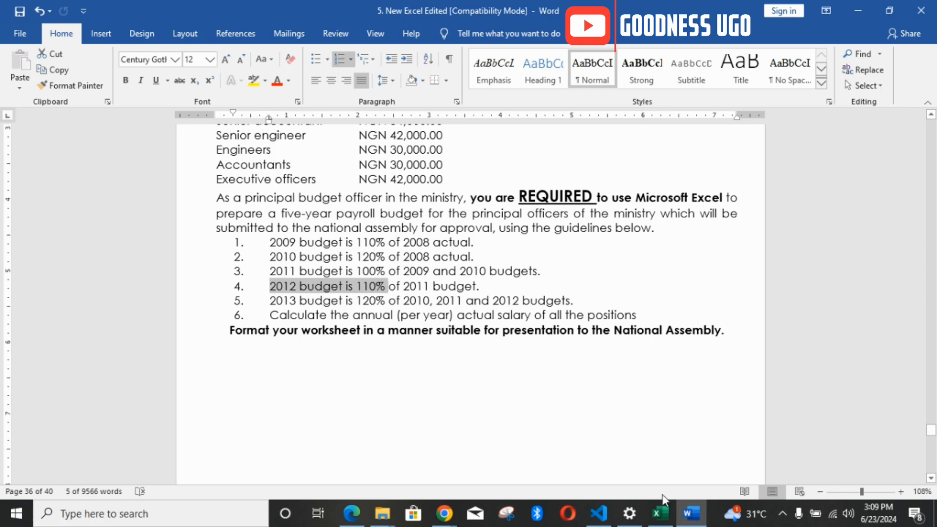
left_click(659, 513)
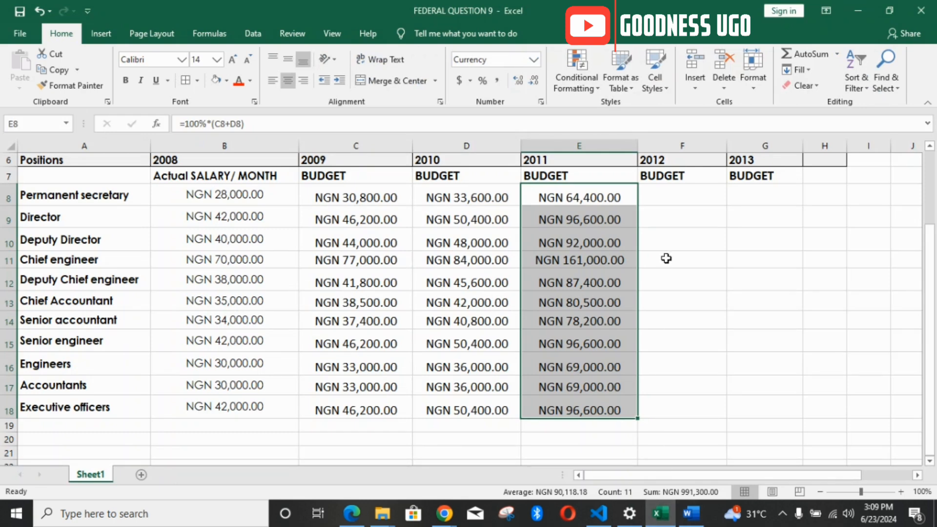
- Enter the 2012 budget formula =110%*E8 in F8 for the Permanent secretary
left_click(670, 196)
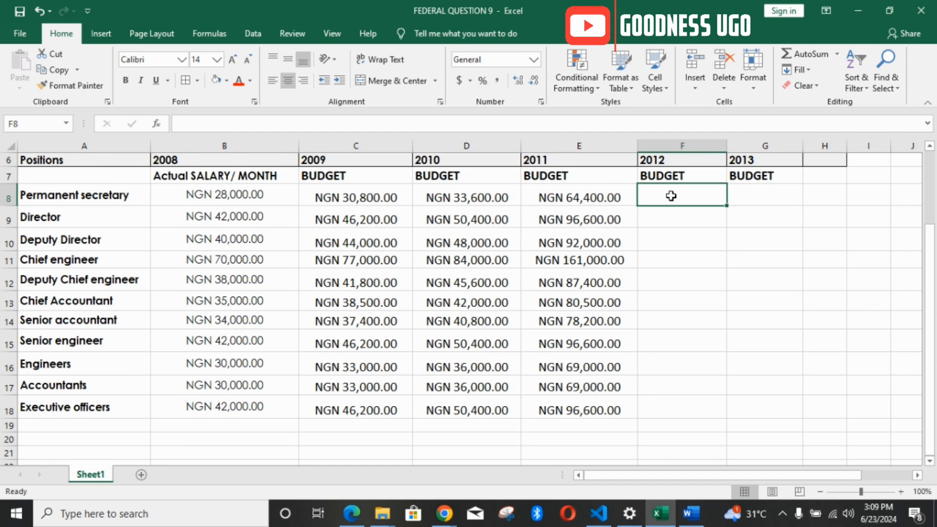
type("=")
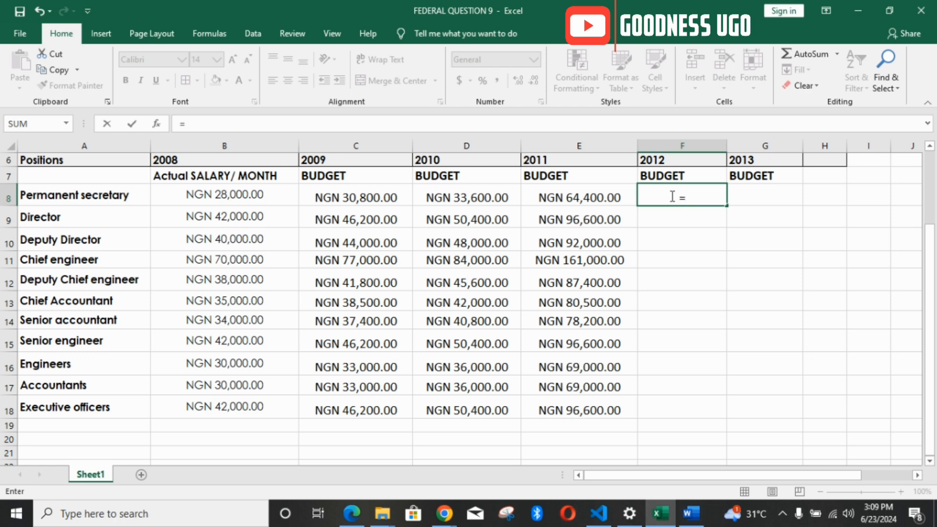
type("110%")
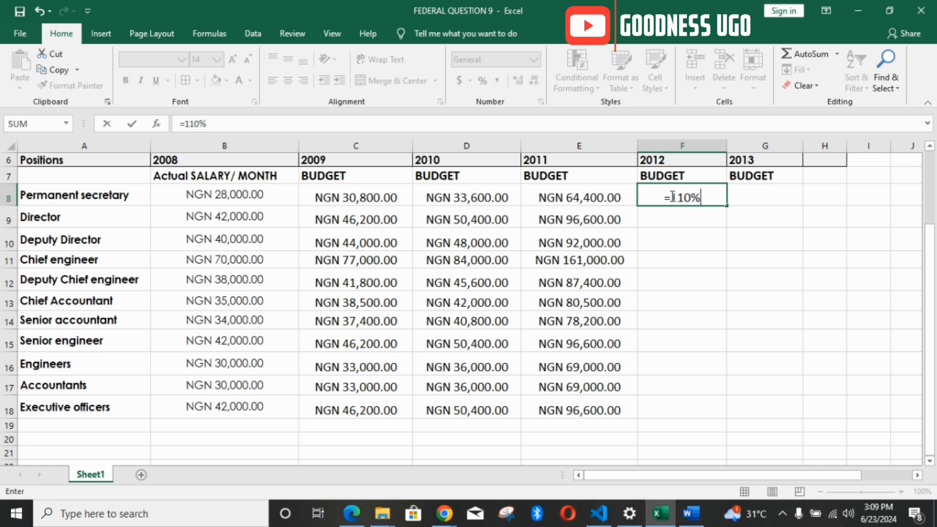
type("*")
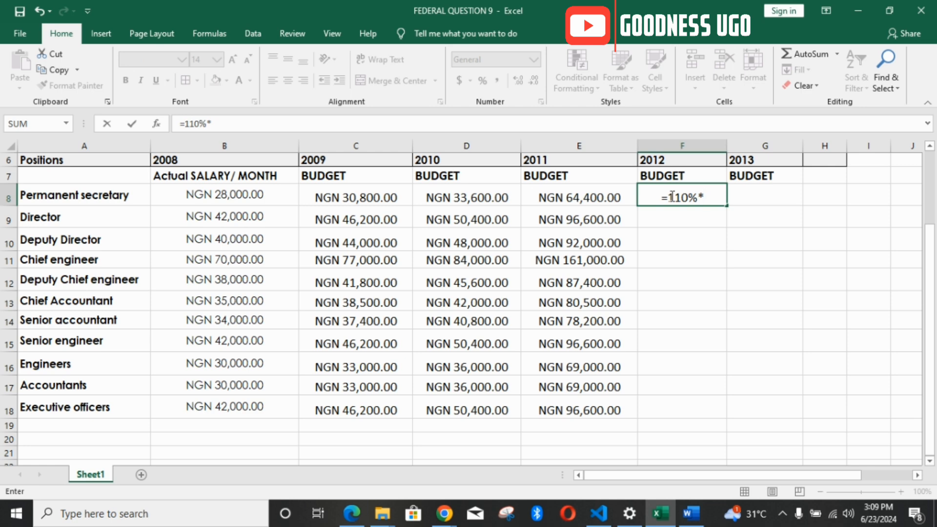
left_click(567, 196)
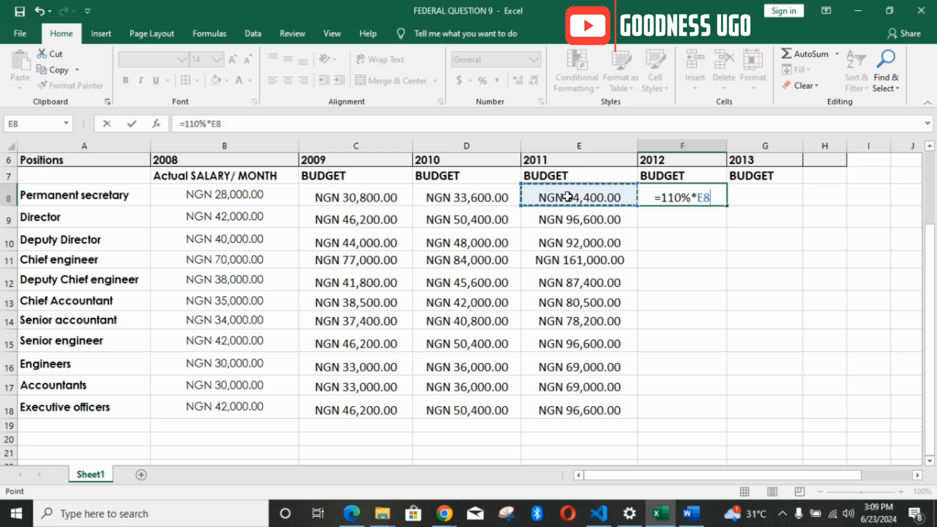
key("Return")
- Widen column F and fill the 2012 budget formula from F8 down through F18
left_click(678, 198)
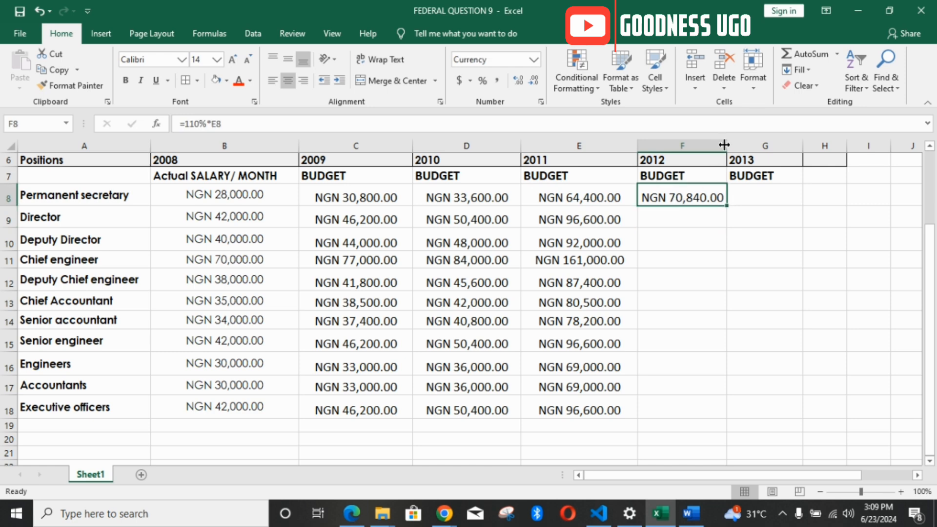
left_click_drag(724, 145, 741, 145)
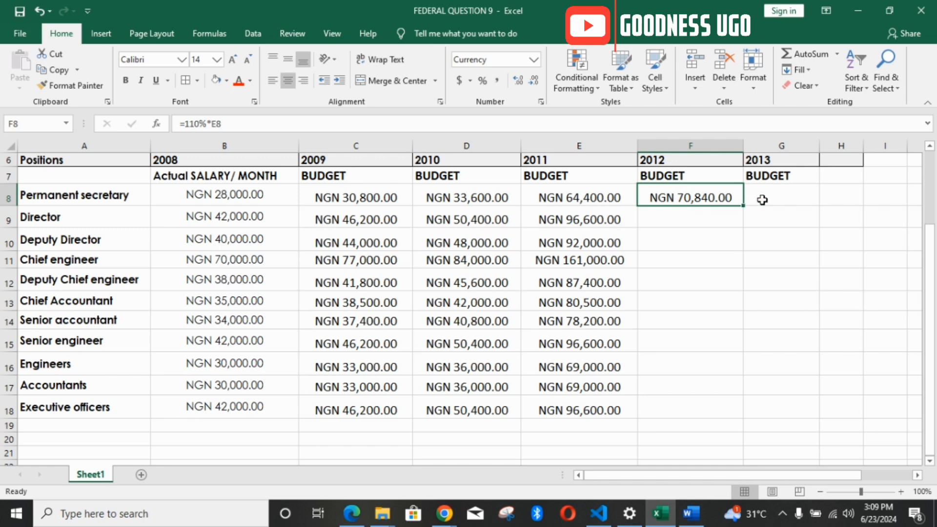
left_click_drag(743, 205, 748, 416)
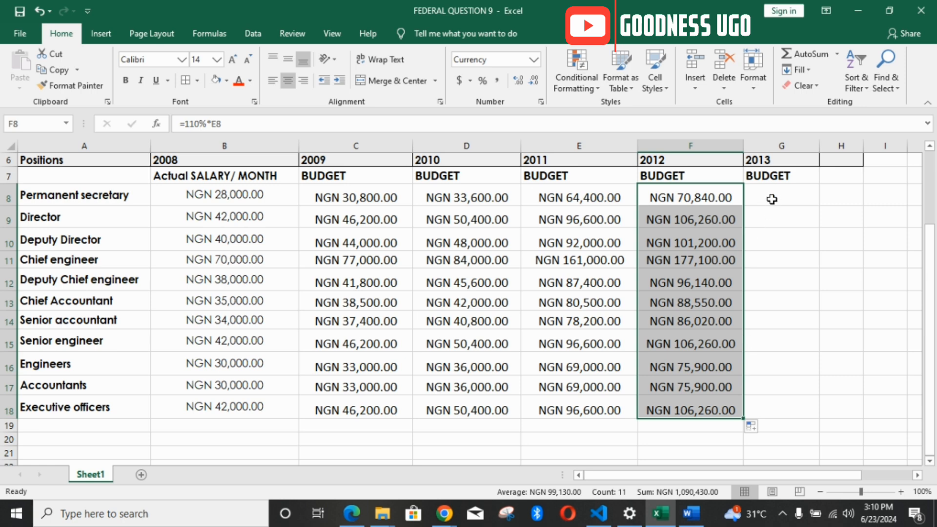
- Consult the 2013 budget guideline in the Word document, highlighting its percentage and base years, and return to the Excel sheet
left_click(691, 513)
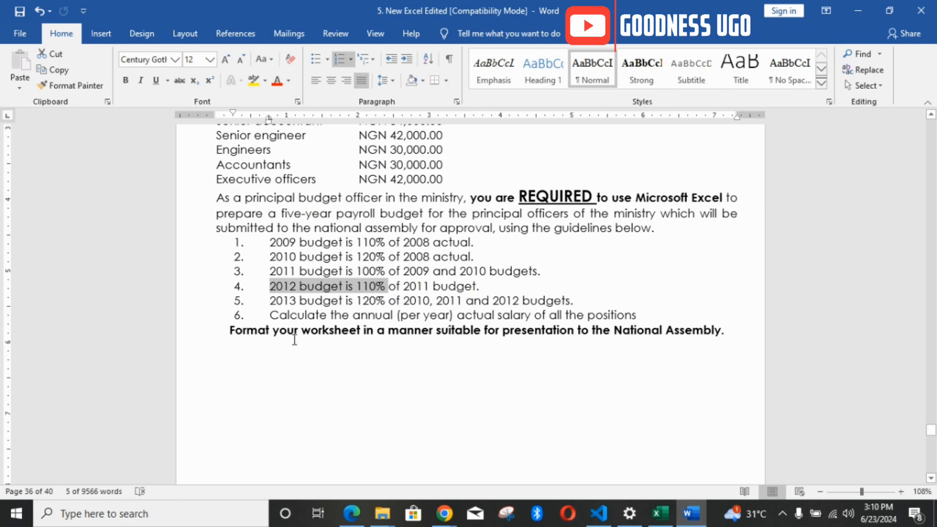
left_click_drag(270, 300, 390, 305)
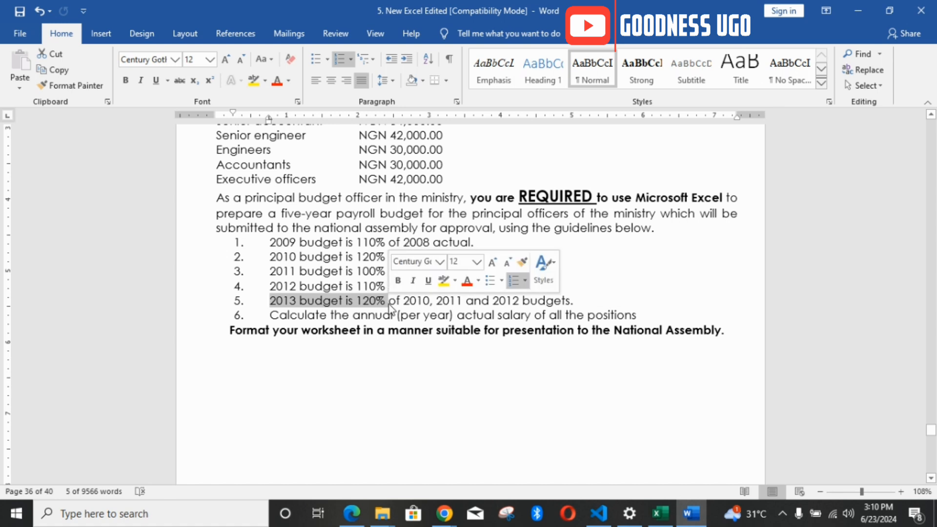
left_click(400, 300)
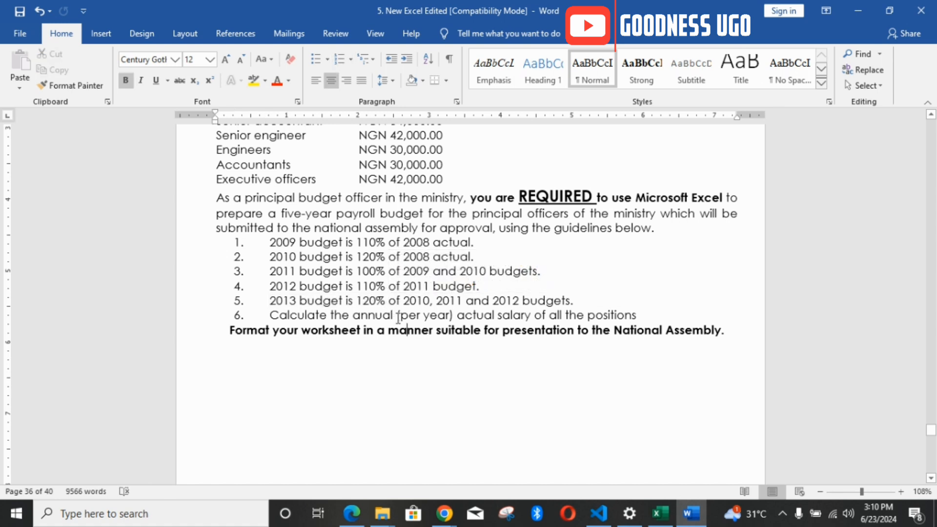
left_click_drag(403, 300, 569, 303)
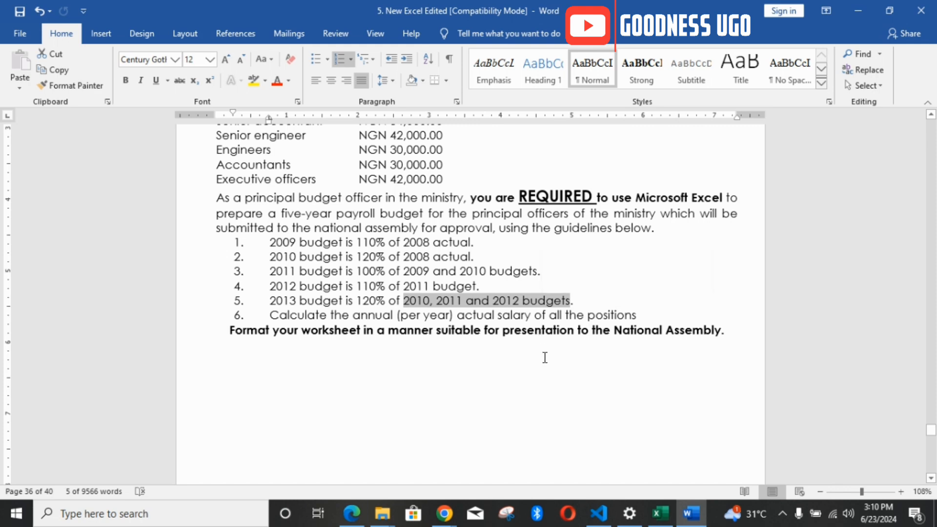
left_click(662, 511)
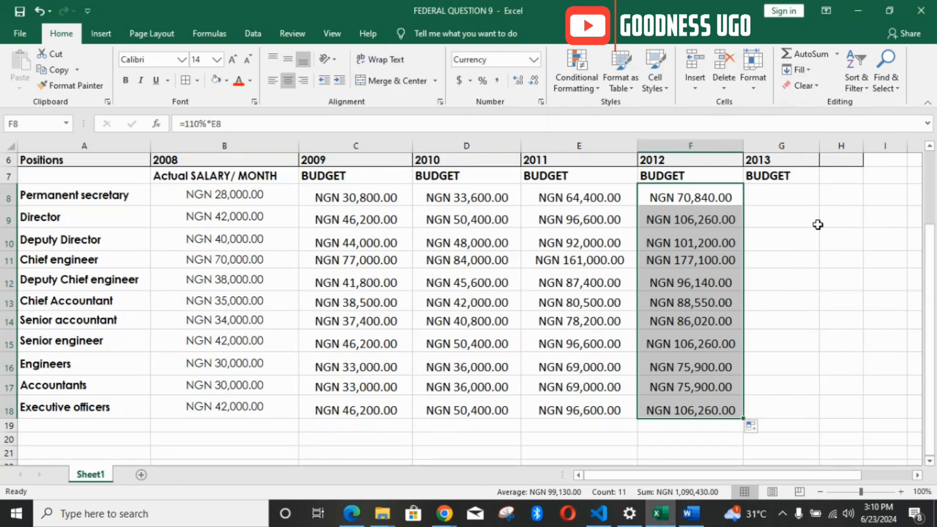
- Enter the 2013 budget formula =120%*(D8+E8+F8) in G8 for the Permanent secretary
left_click(788, 198)
type("=")
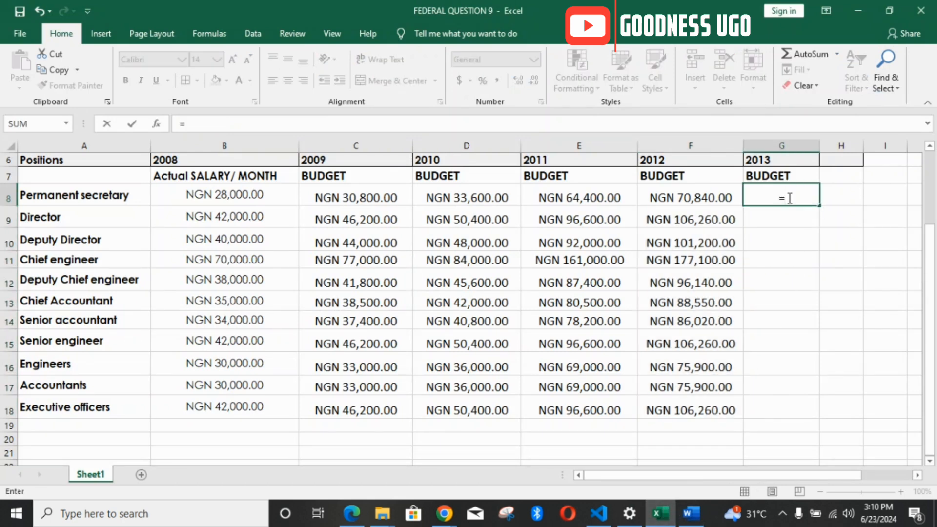
type("120%")
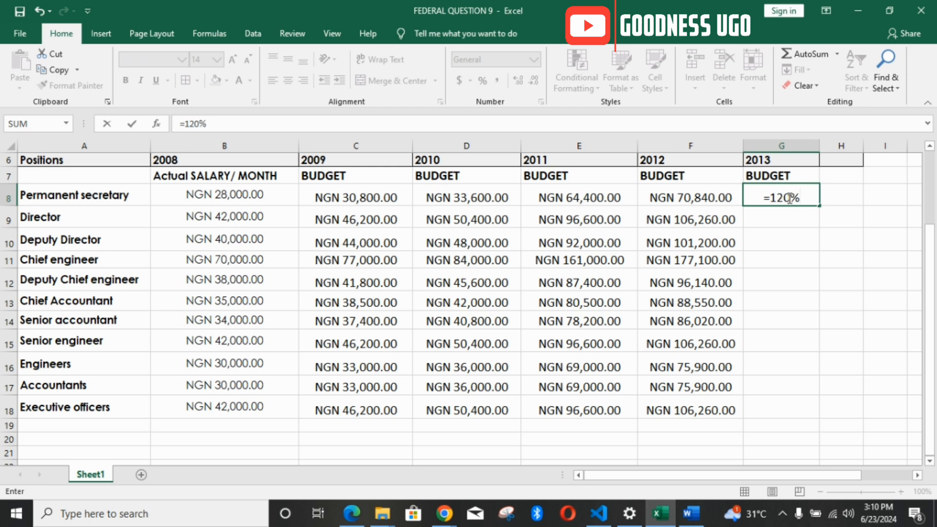
type("*(")
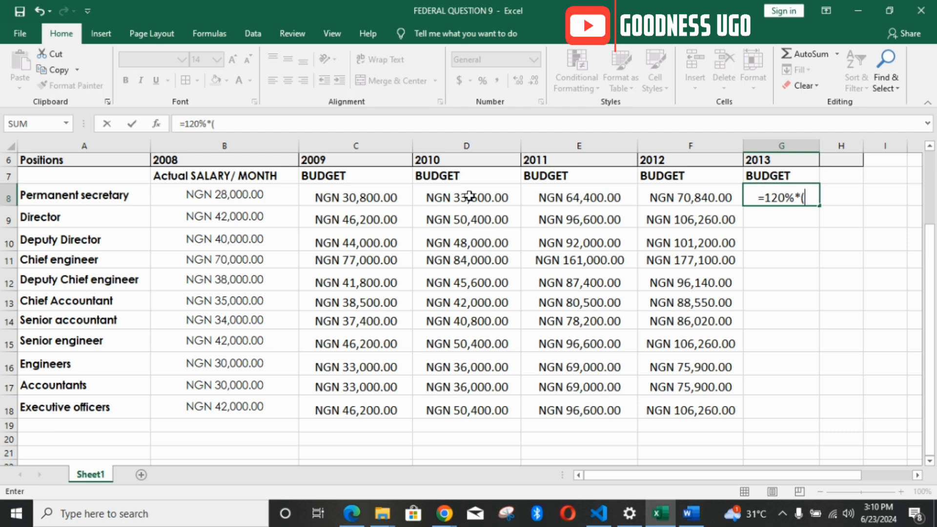
left_click(451, 197)
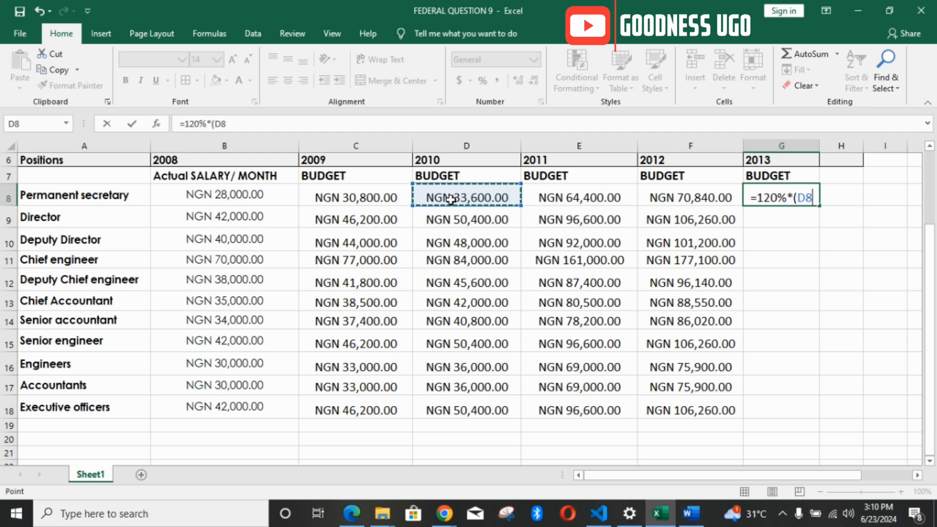
type("+")
left_click(542, 197)
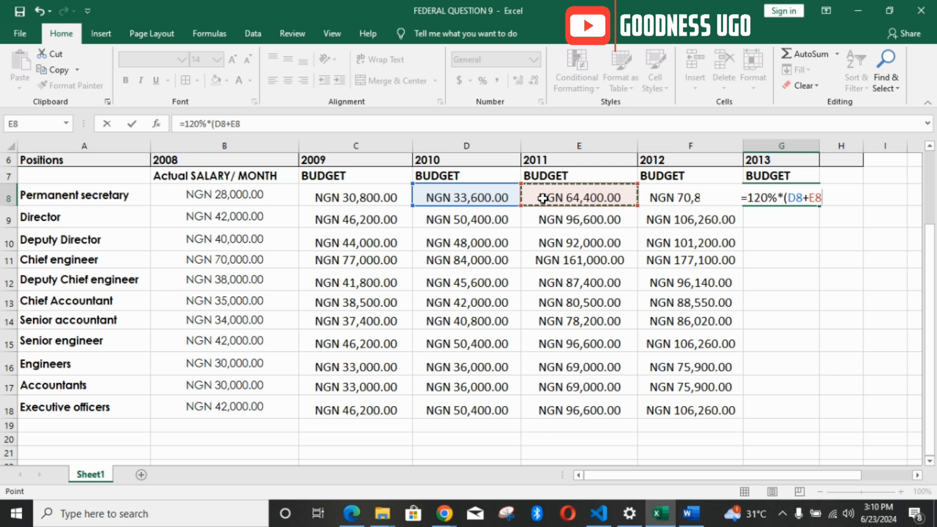
type("+")
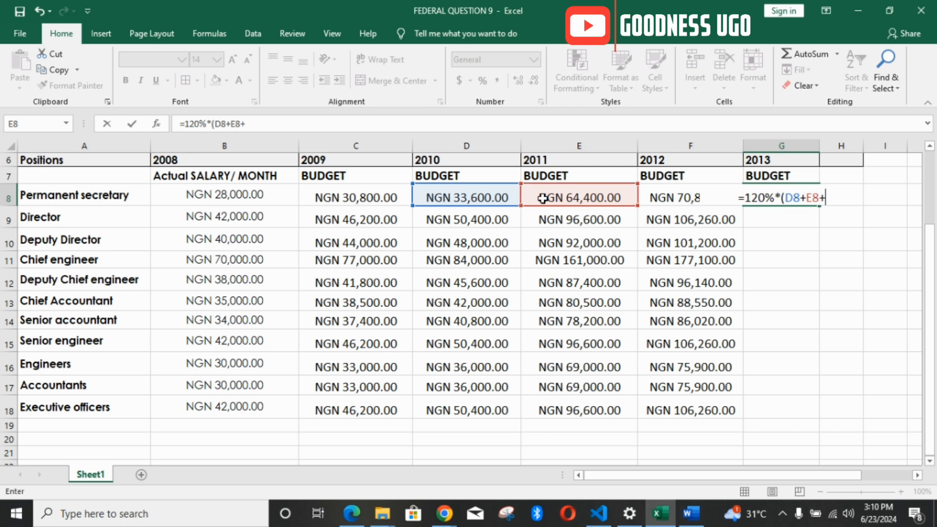
left_click(654, 196)
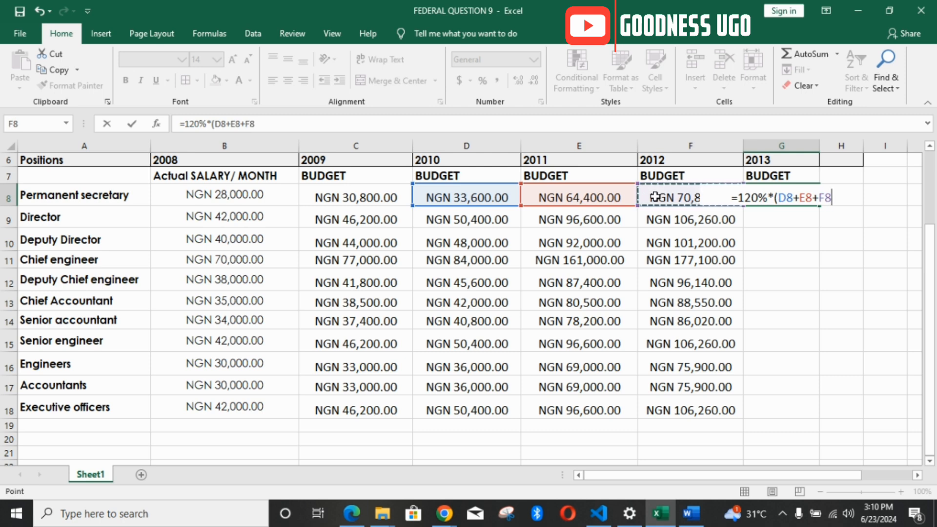
type(")")
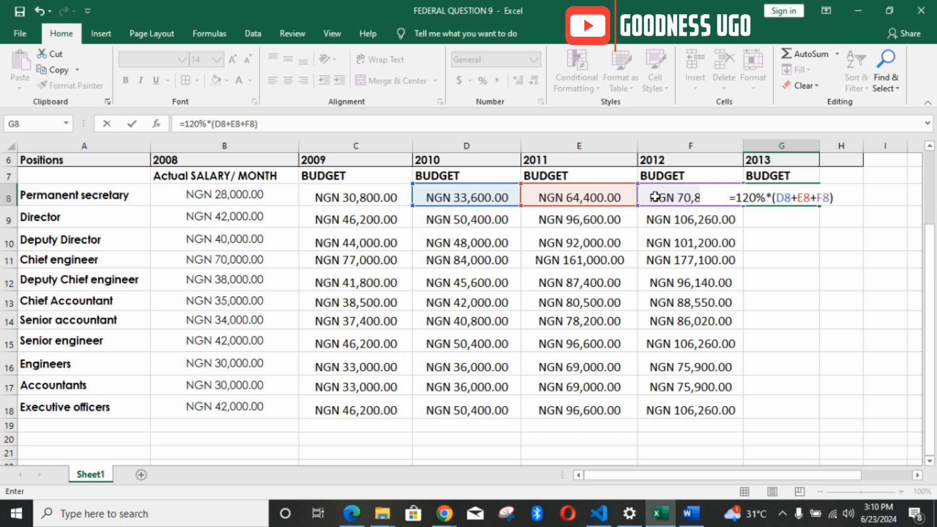
key("Return")
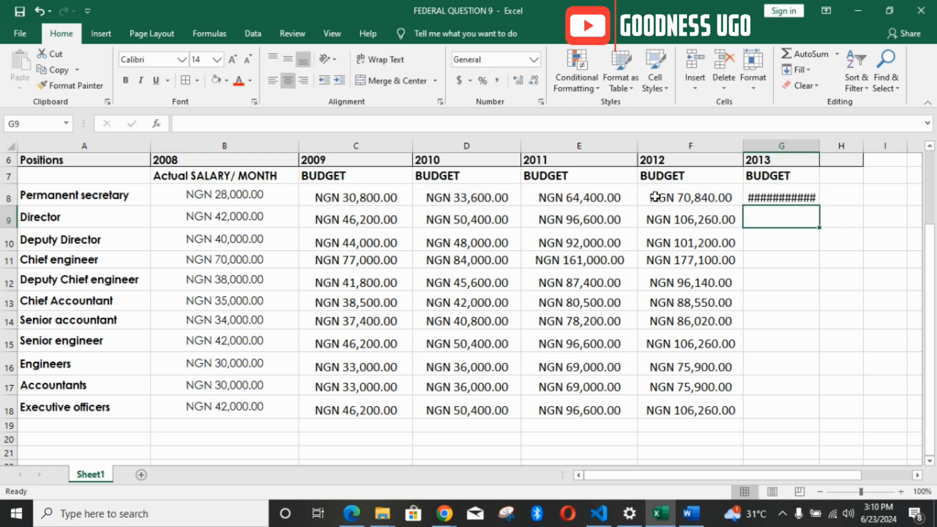
- Widen column G and fill the 2013 budget formula from G8 down through G18
left_click(804, 197)
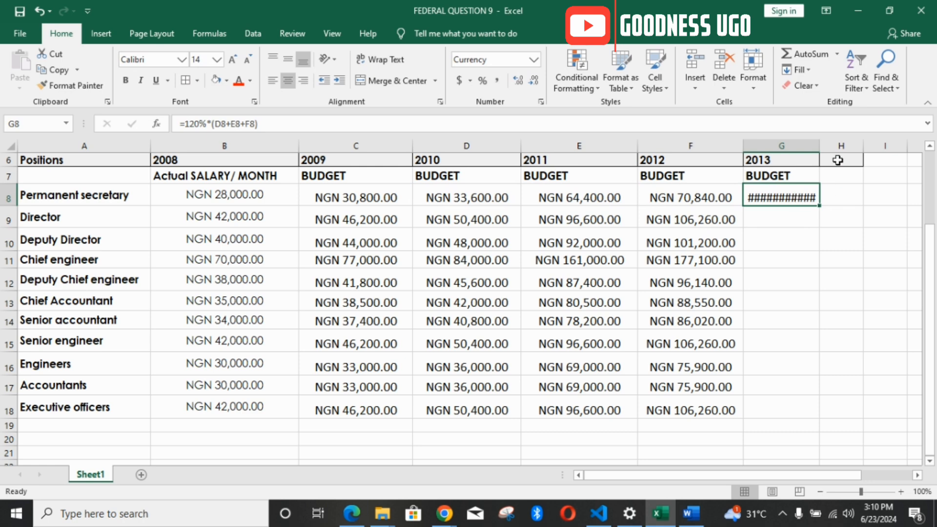
left_click_drag(819, 146, 854, 145)
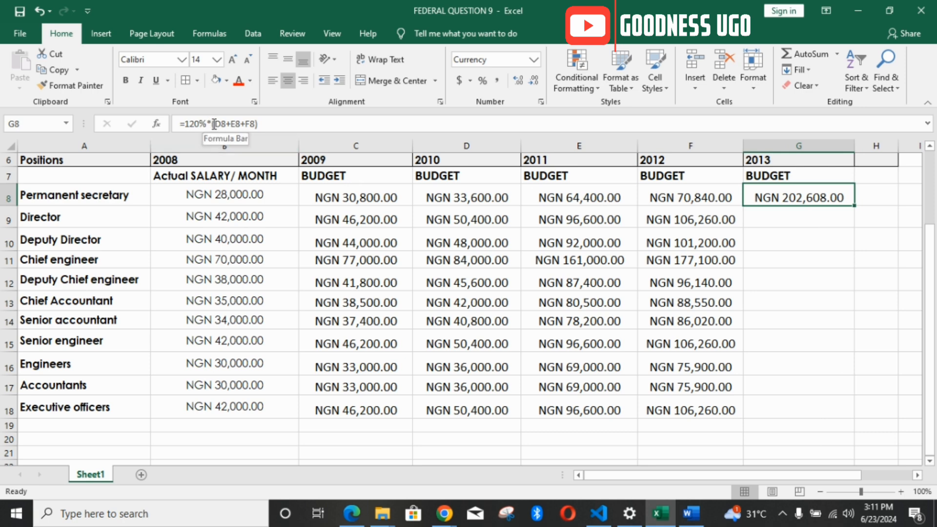
left_click_drag(214, 124, 259, 124)
left_click(260, 124)
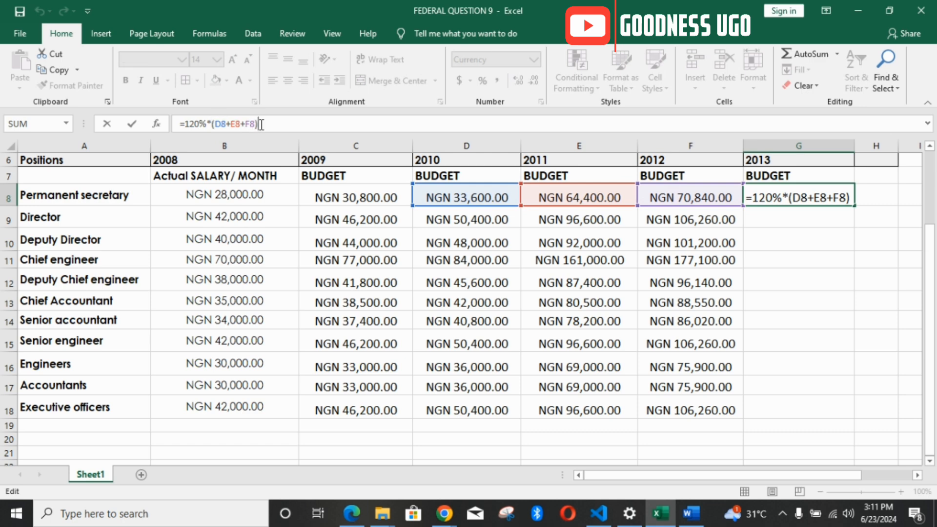
key("Return")
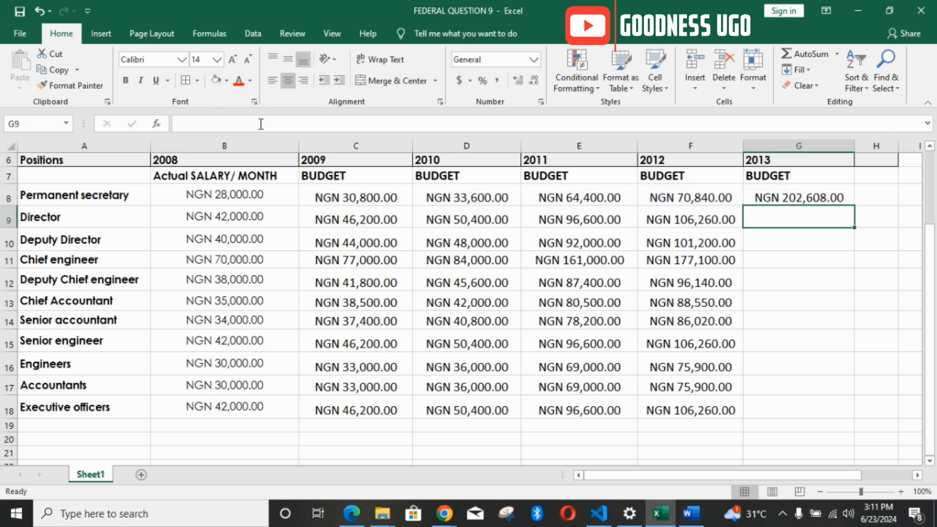
left_click(800, 191)
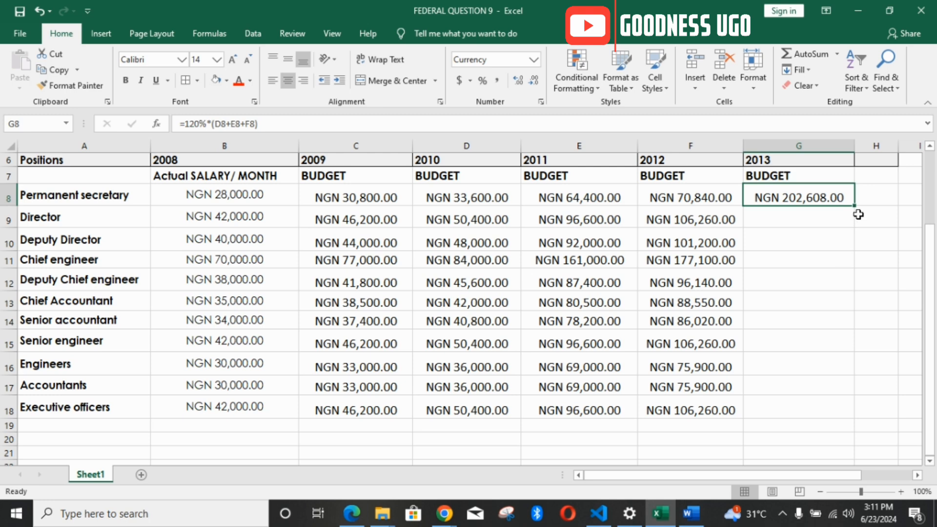
left_click_drag(855, 209, 821, 434)
left_click(821, 434)
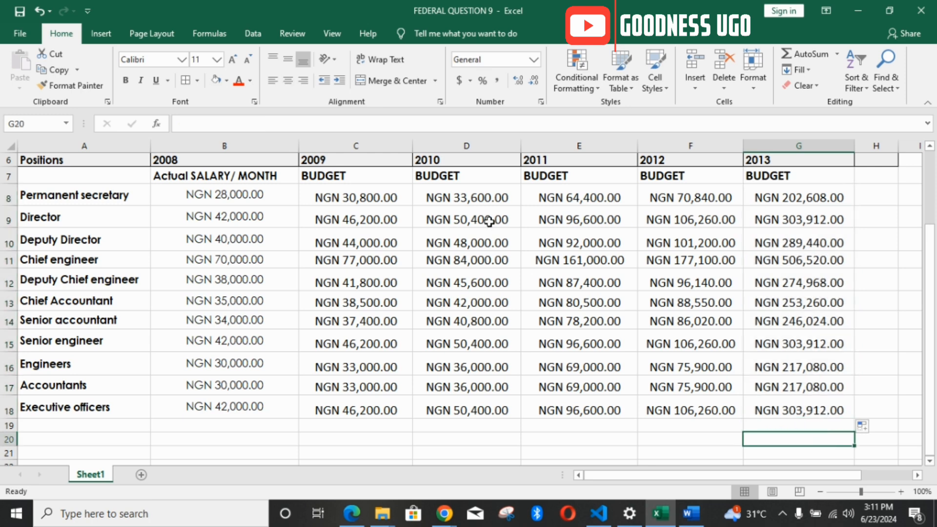
- Review the year headings from 2008 to 2013 and the Permanent secretary's 2013 budget cell
left_click(238, 163)
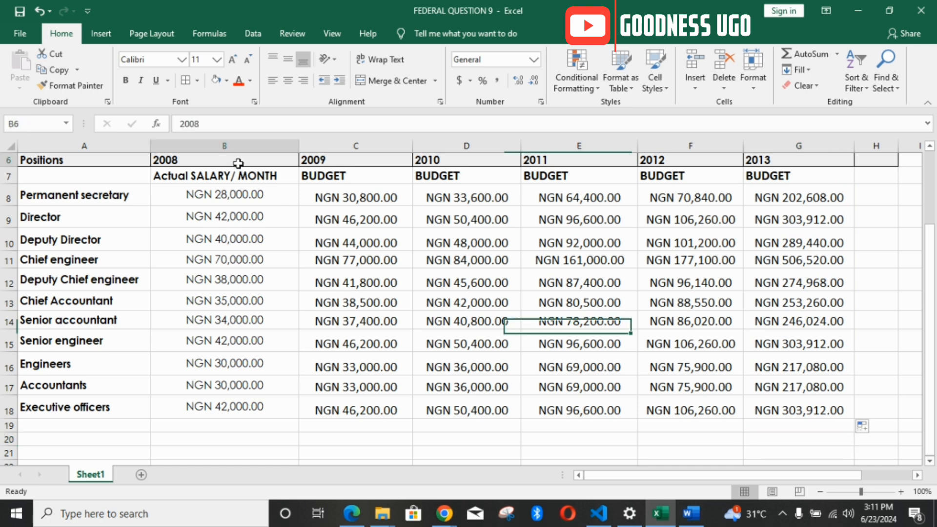
left_click(770, 163)
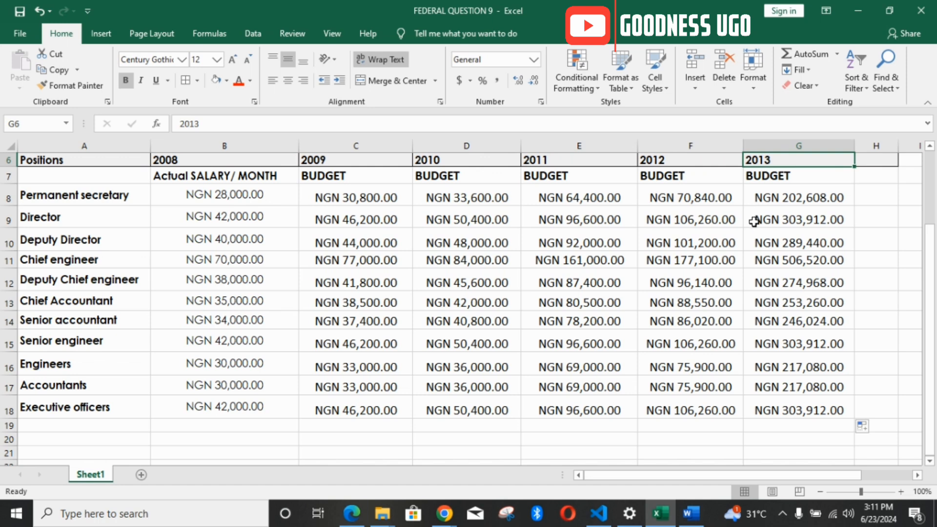
left_click(834, 197)
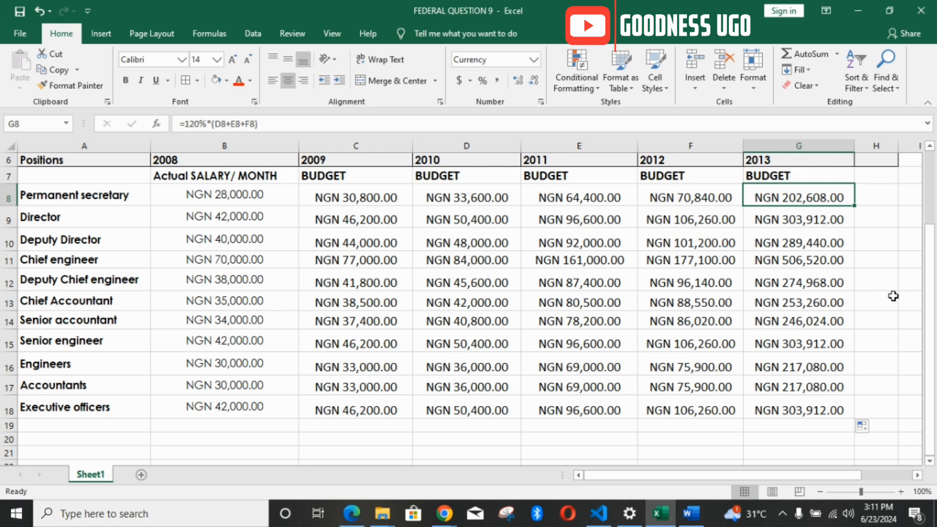
left_click_drag(929, 337, 930, 330)
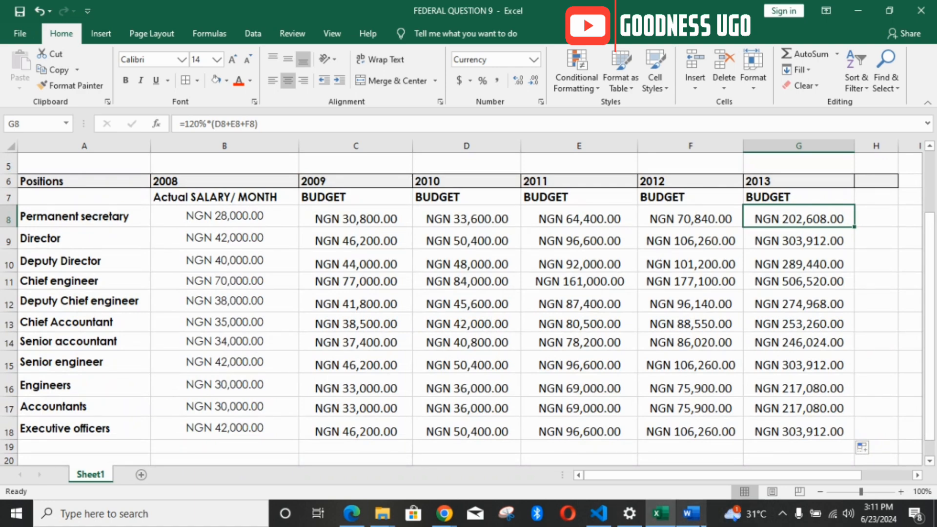
- Consult the guideline on annual actual salaries in the Word document, highlighting the whole line, and return to the Excel sheet
mouse_move(690, 513)
left_click(692, 458)
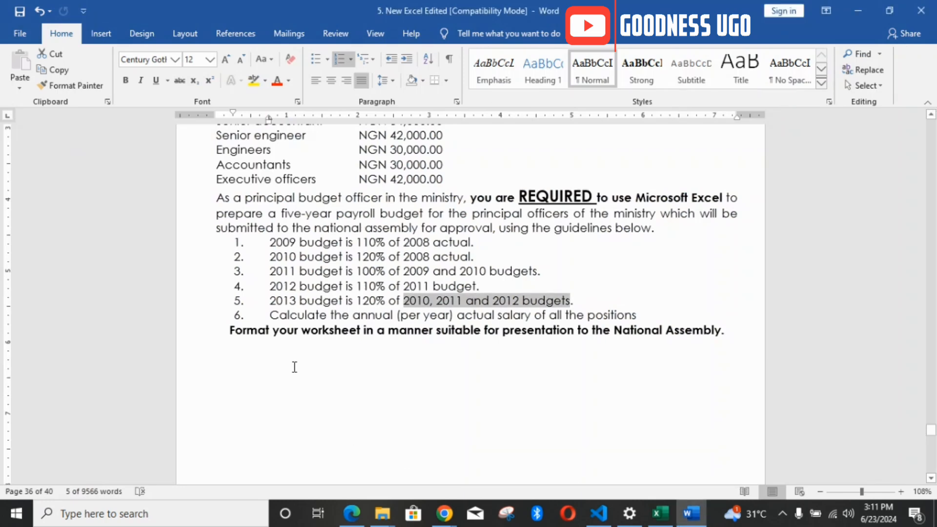
left_click_drag(273, 319, 632, 323)
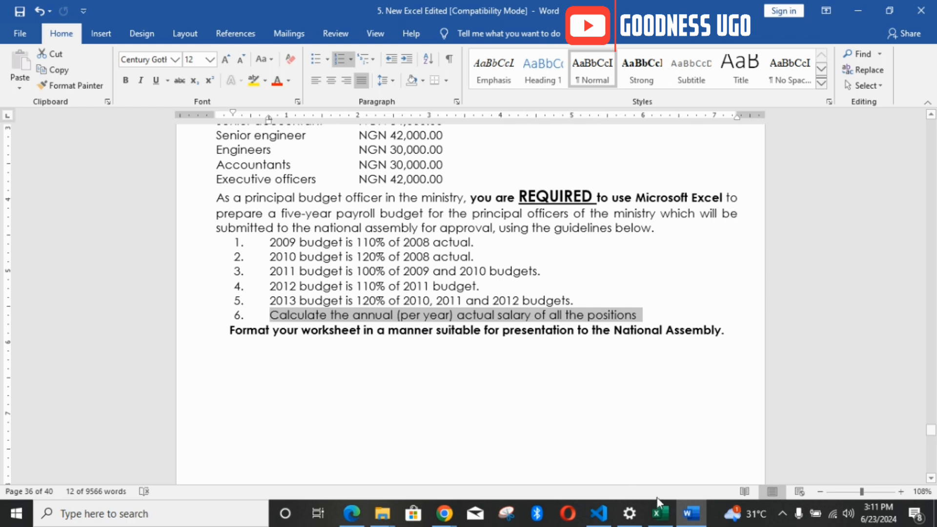
left_click(661, 512)
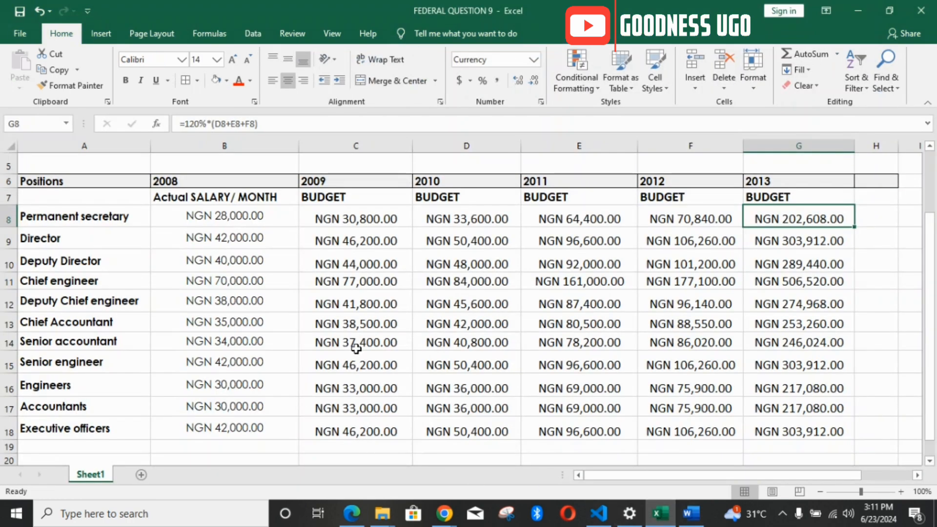
- Enter the label SUMMATION OF SALARIES in A19 and widen column A to fit it on one line
scroll(356, 348, "down", 2)
left_click(97, 328)
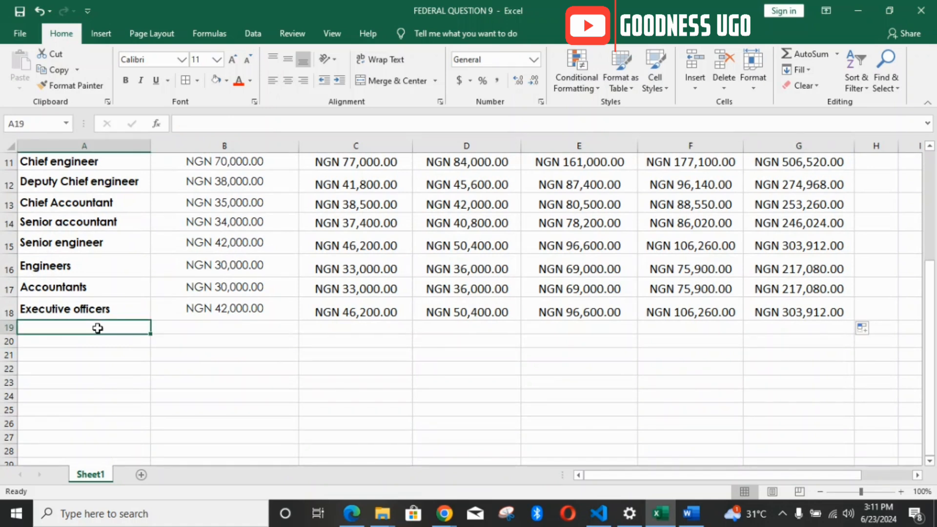
type("SUM")
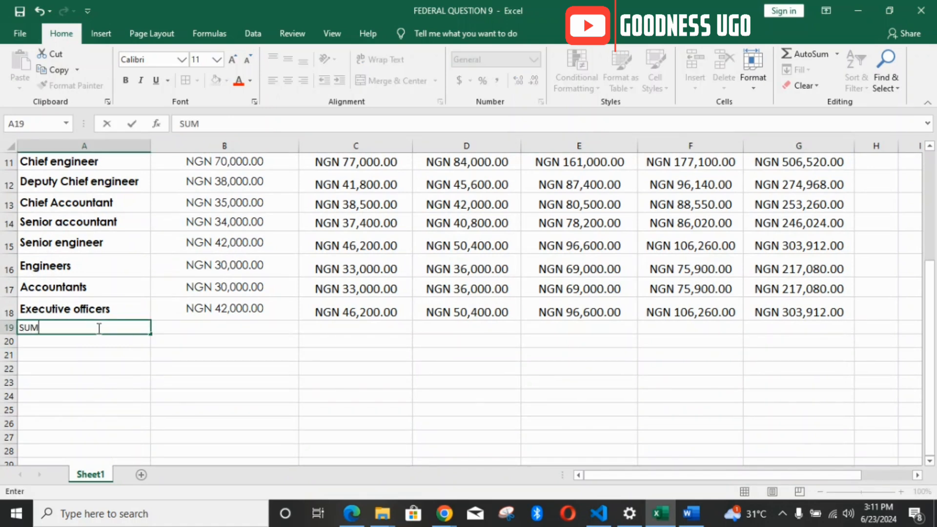
type("MATION OF")
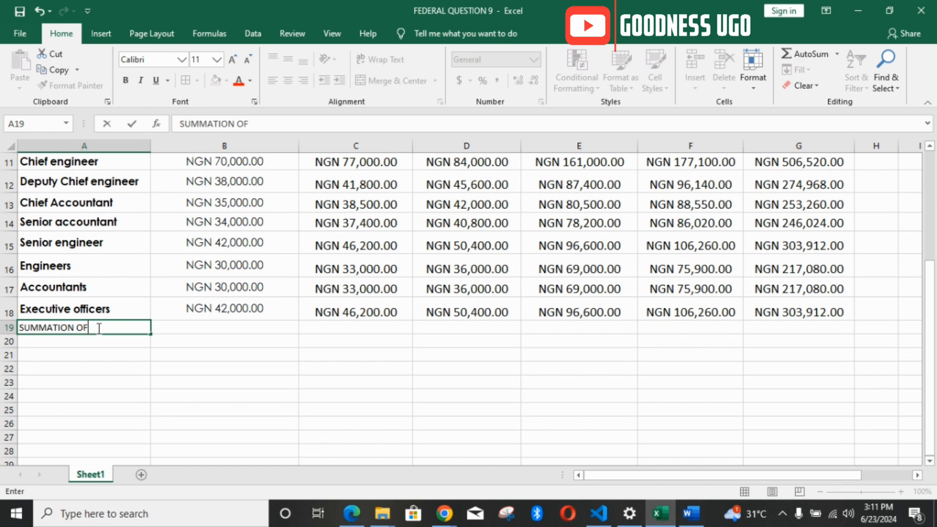
type(" SALARIES")
left_click(86, 348)
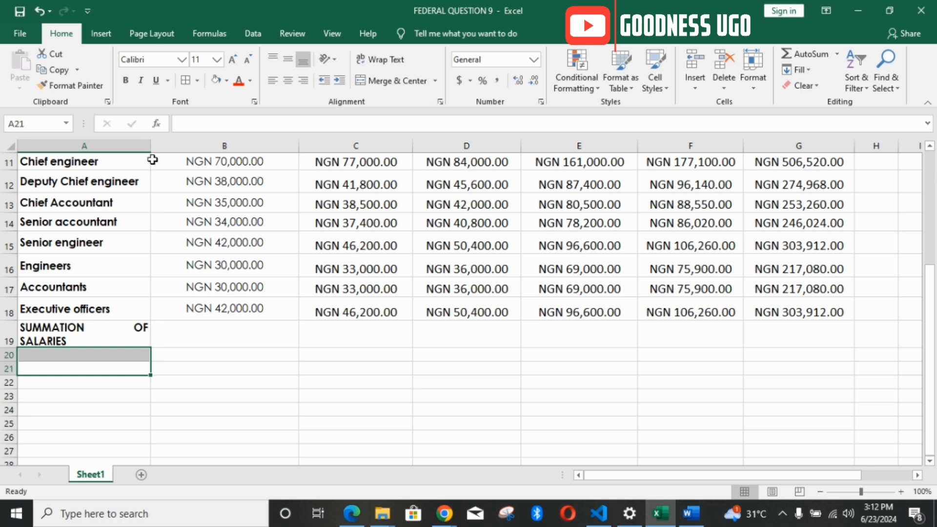
left_click_drag(151, 145, 166, 151)
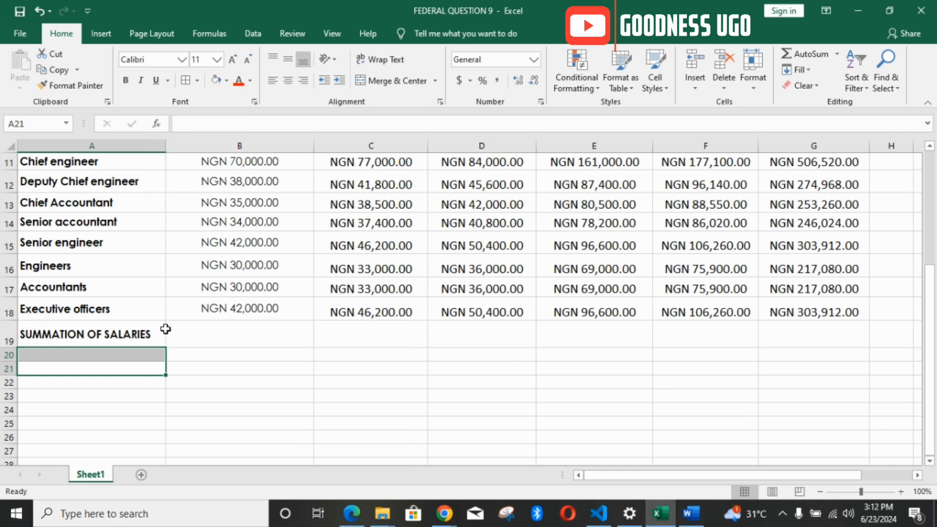
- Fill the entire SUMMATION OF SALARIES row 19 with the light orange theme color
left_click(125, 335)
left_click(6, 337)
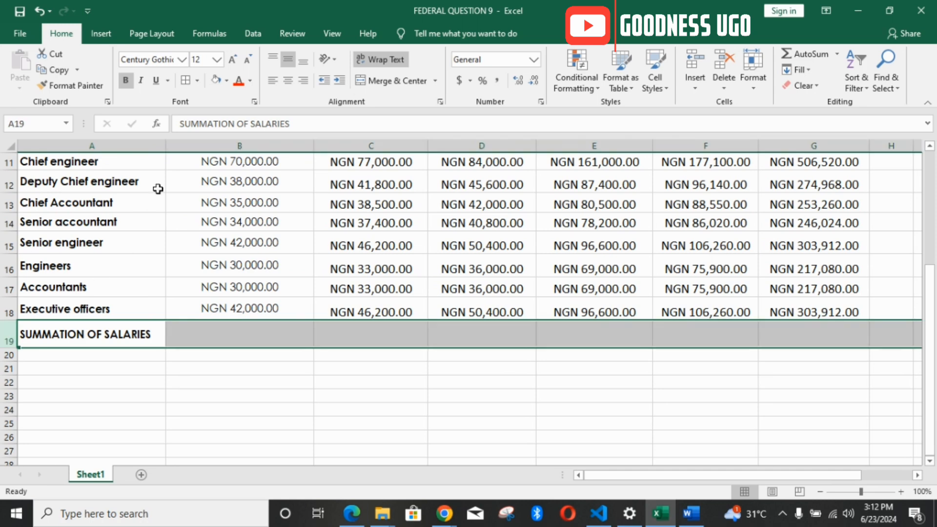
left_click(227, 81)
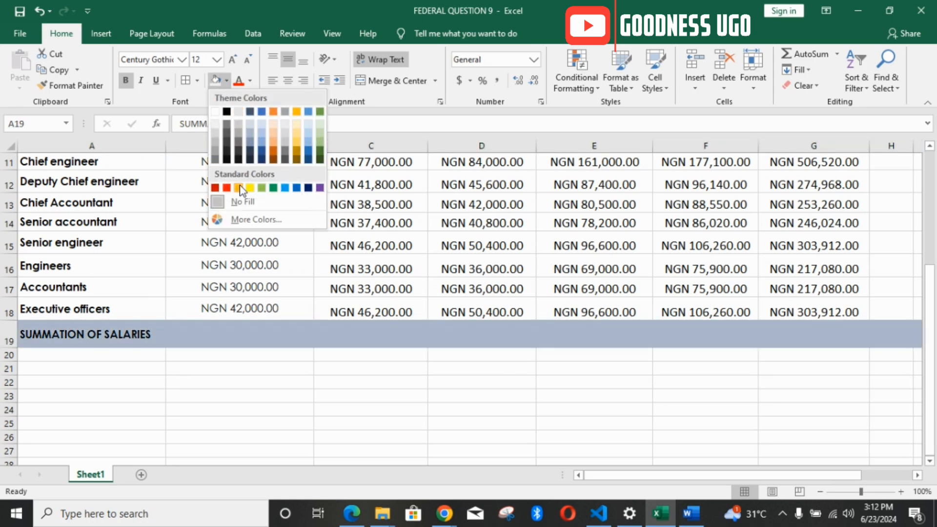
left_click(274, 125)
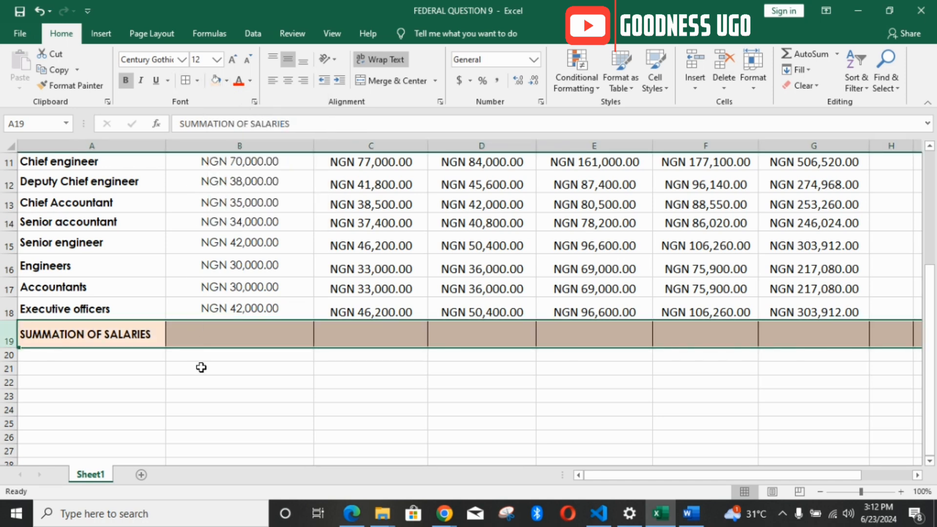
- Enter a SUM formula in B19 that totals the 2008 salaries in B8:B18
left_click(282, 366)
double_click(286, 334)
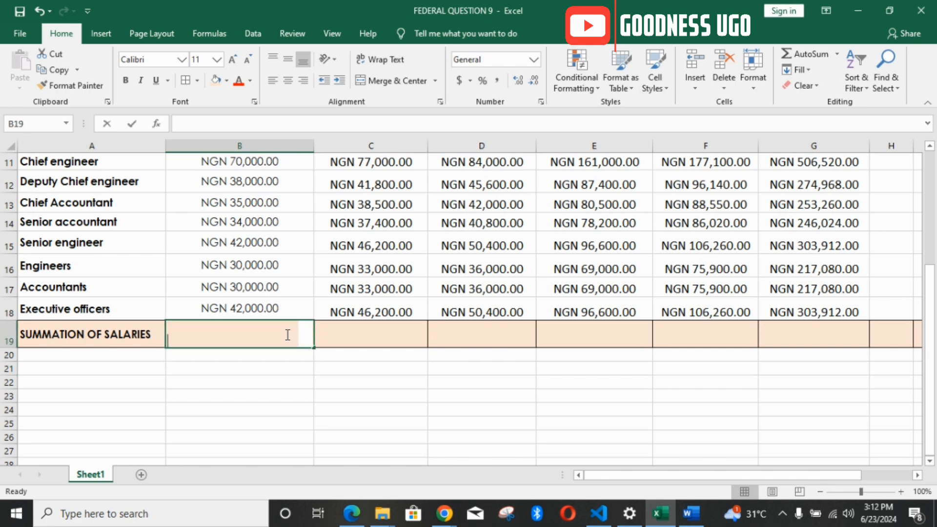
type("=")
scroll(288, 334, "up", 2)
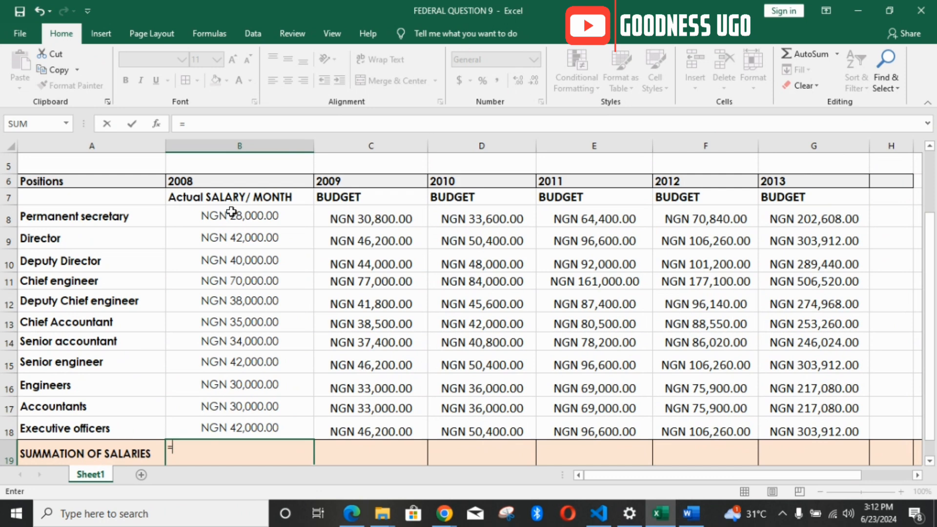
left_click(231, 211)
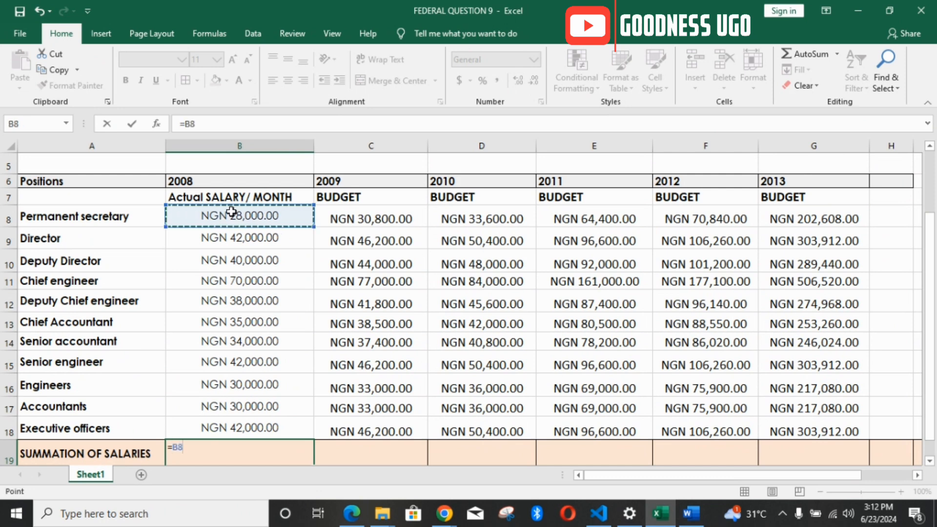
key("BackSpace")
key("BackSpace")
type("SUM")
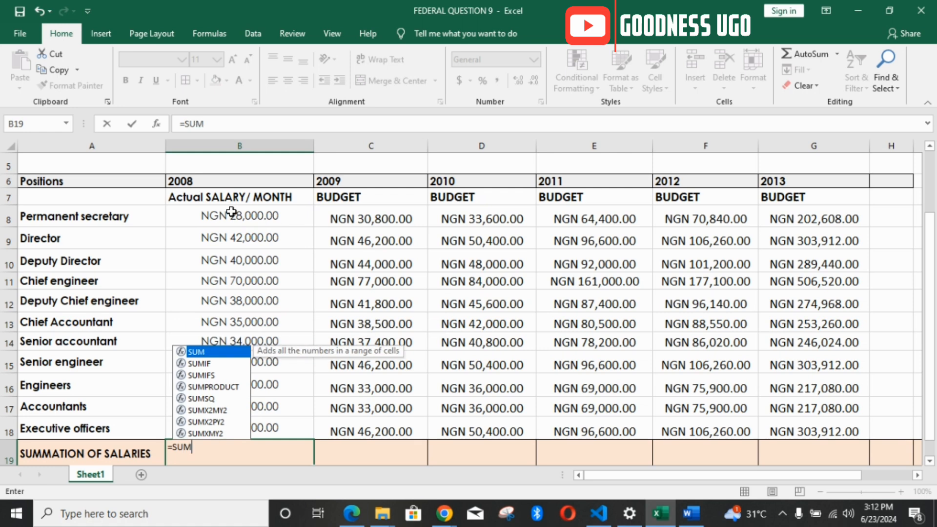
type("(")
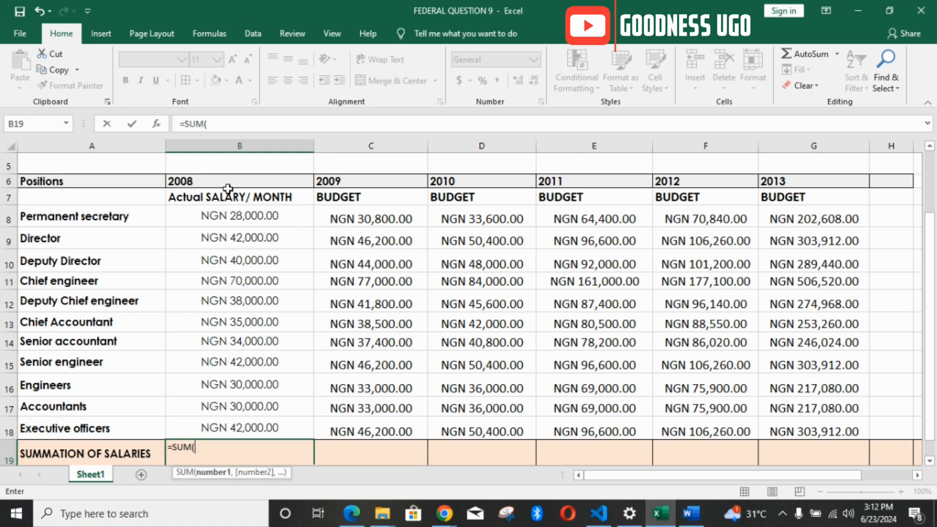
left_click(235, 214)
key("F8")
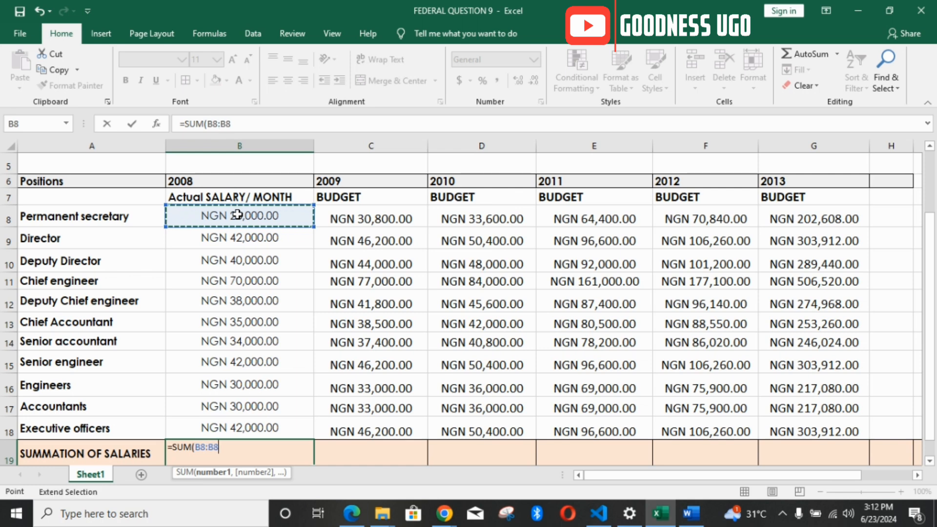
left_click(247, 425)
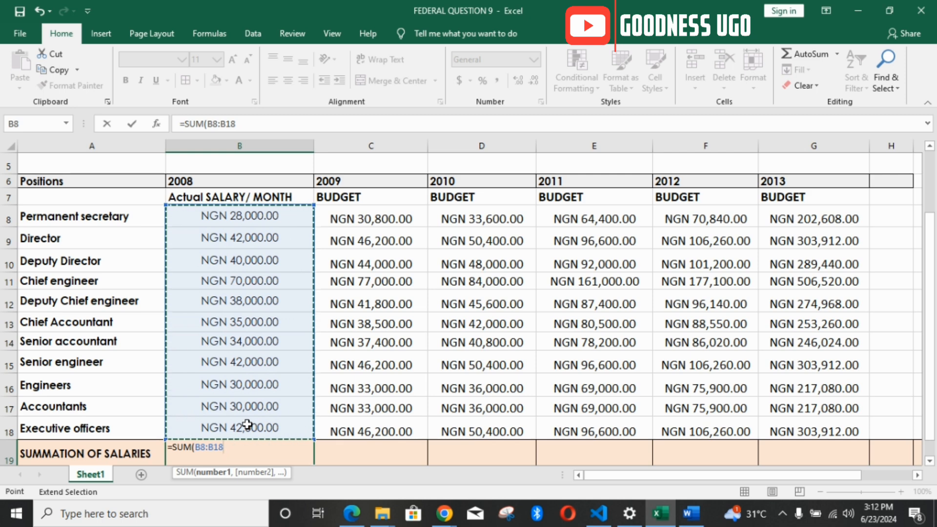
type(")")
key("Return")
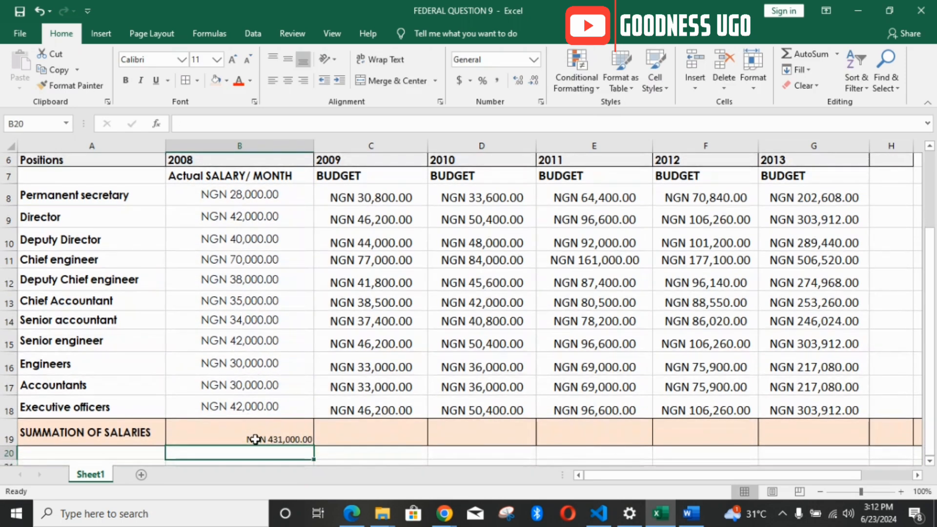
- Make cells B19:G19 of the SUMMATION OF SALARIES row bold with font size 14
left_click(346, 451)
left_click_drag(217, 421, 805, 428)
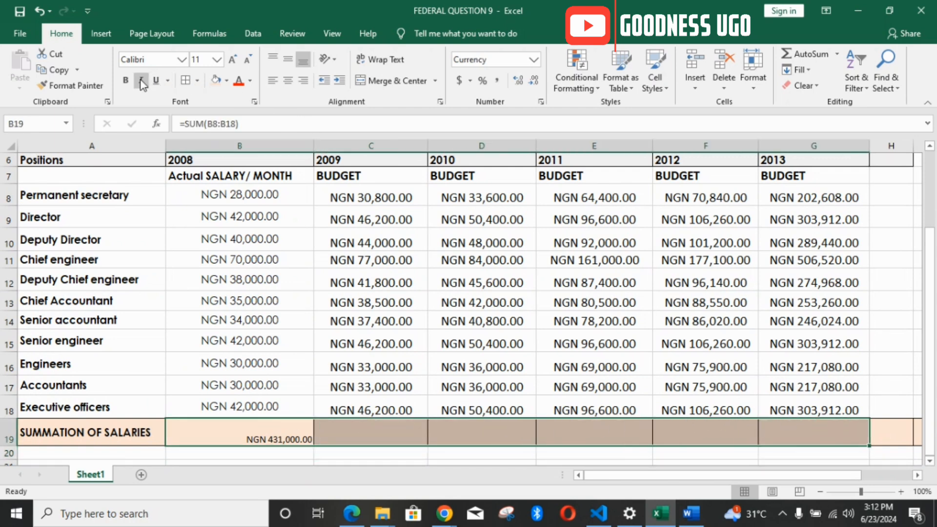
left_click(125, 80)
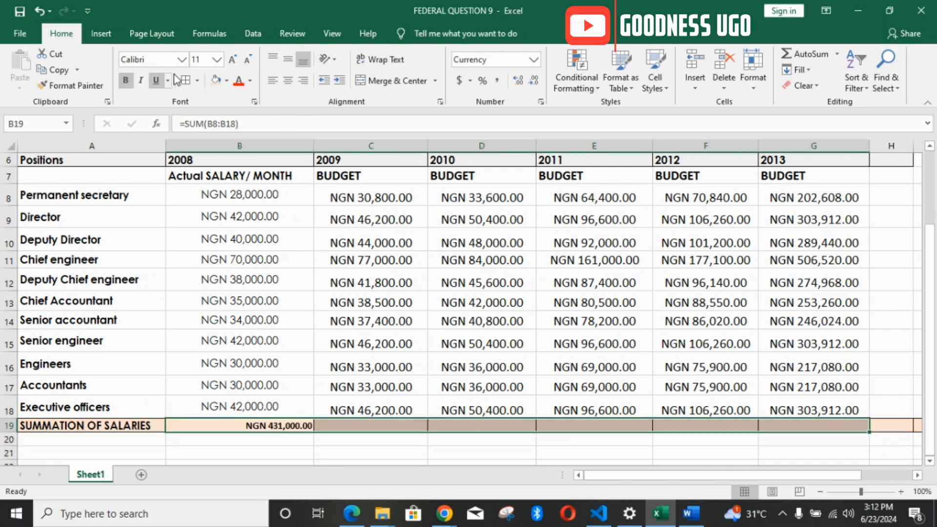
left_click(233, 59)
left_click(233, 59)
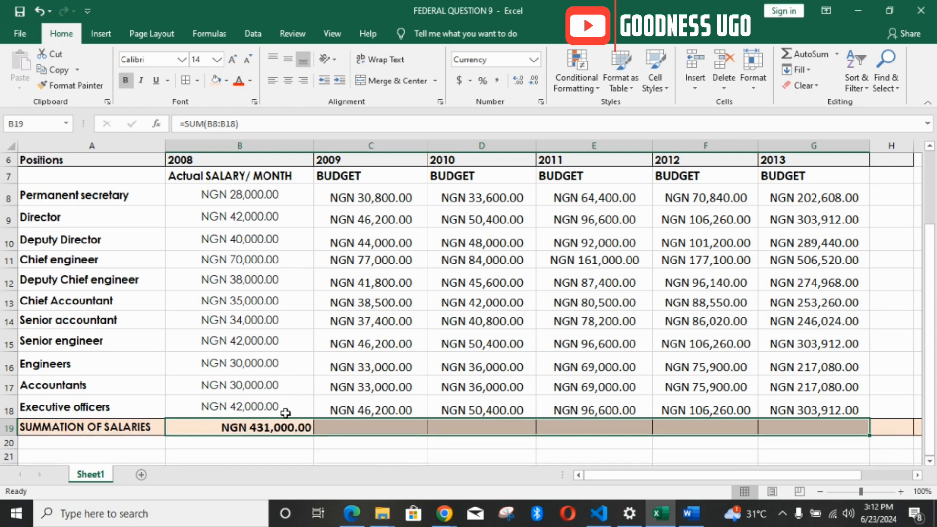
left_click(292, 449)
- Make row 19 slightly taller and copy the B19 sum formula across the budget years to G19
left_click(291, 427)
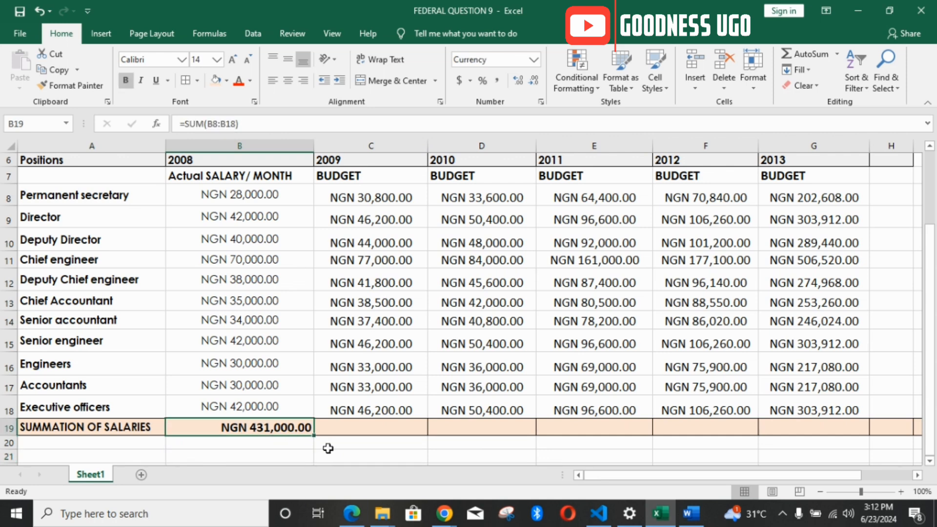
left_click_drag(10, 438, 10, 444)
left_click_drag(314, 445, 826, 436)
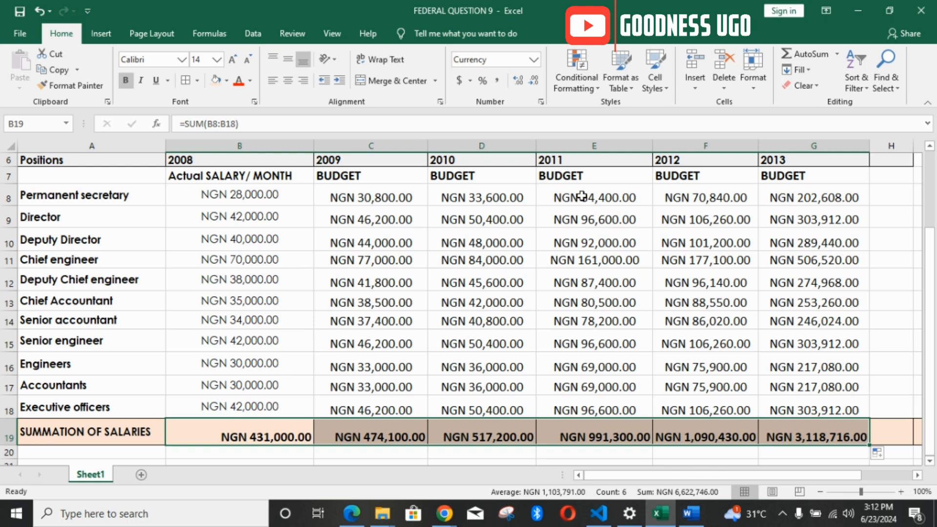
- Widen columns D, E and F to give the 2010, 2011 and 2012 totals more room
left_click_drag(534, 143, 547, 144)
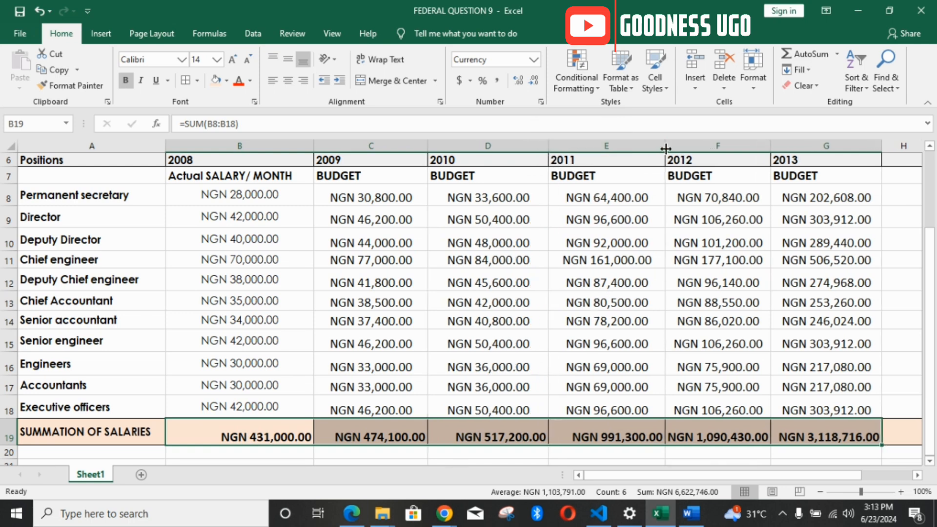
left_click_drag(664, 143, 682, 144)
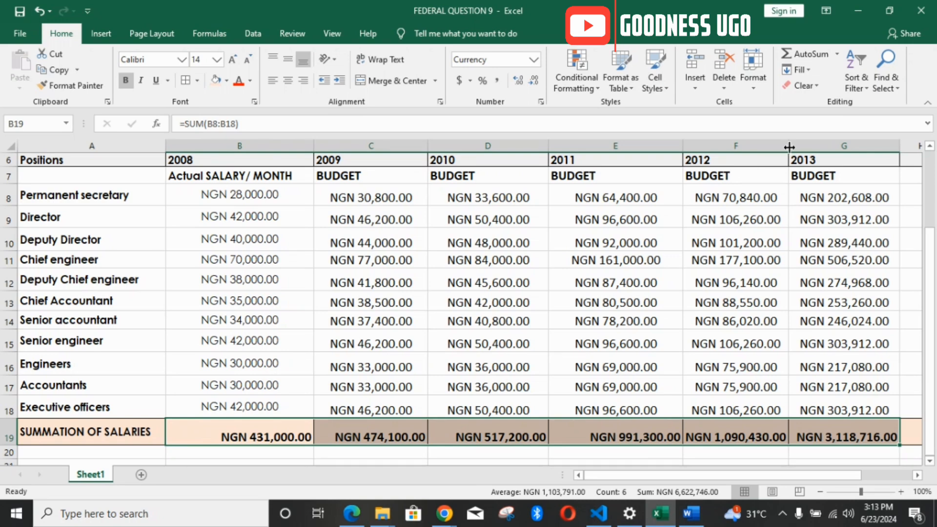
left_click_drag(789, 146, 811, 146)
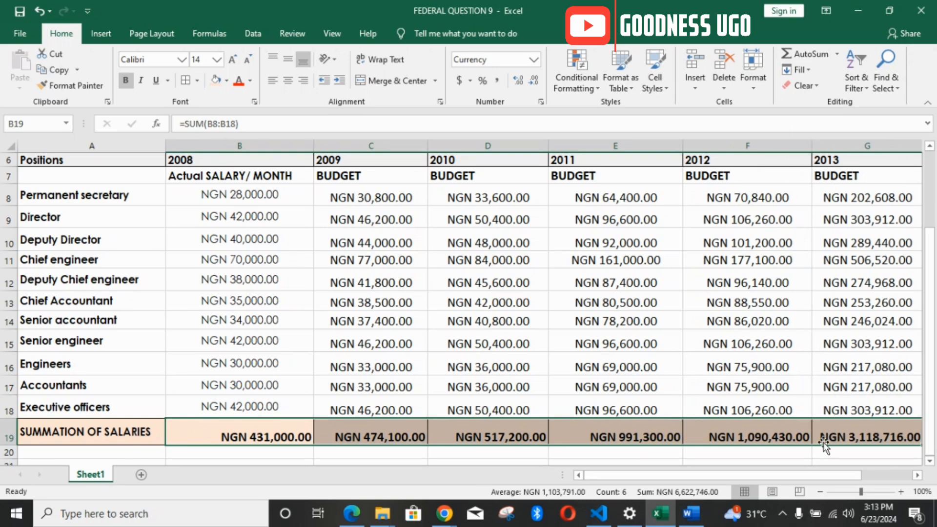
left_click_drag(810, 478, 827, 479)
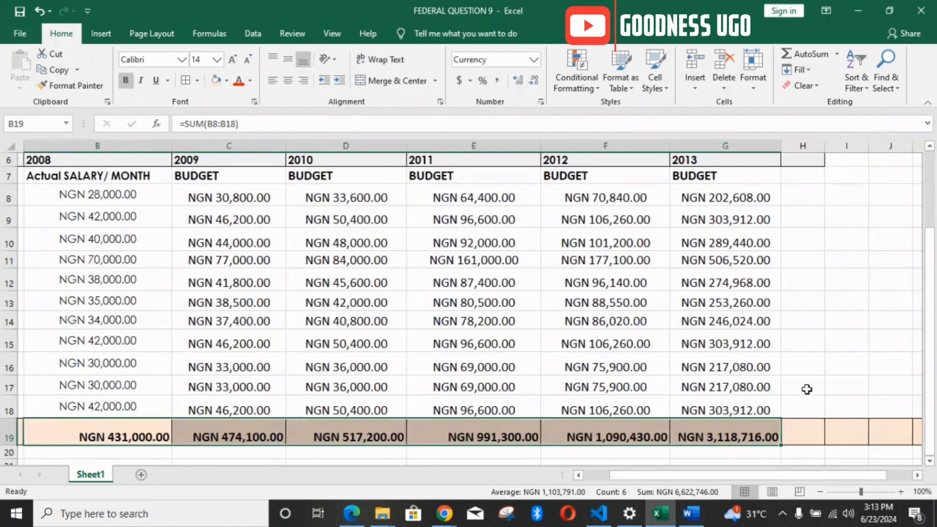
scroll(431, 274, "up", 2)
scroll(528, 438, "down", 1)
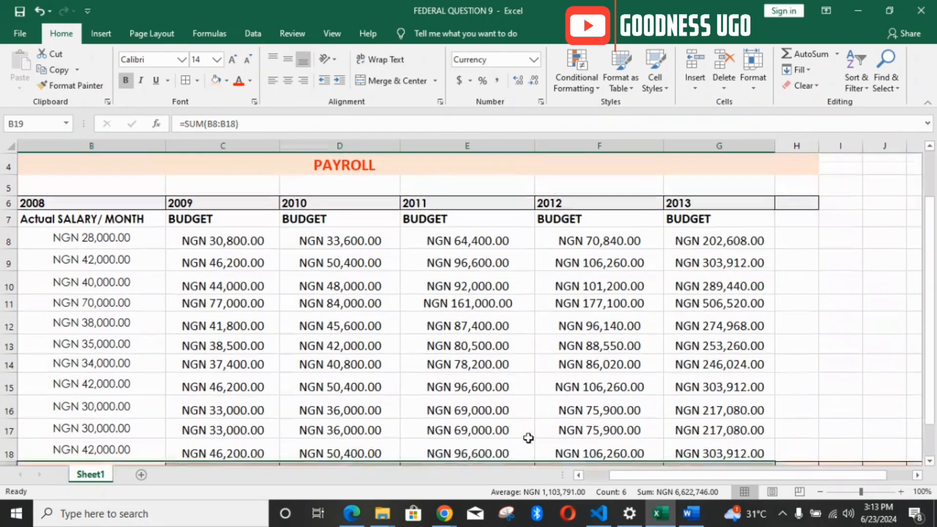
left_click_drag(634, 479, 616, 479)
scroll(451, 331, "up", 1)
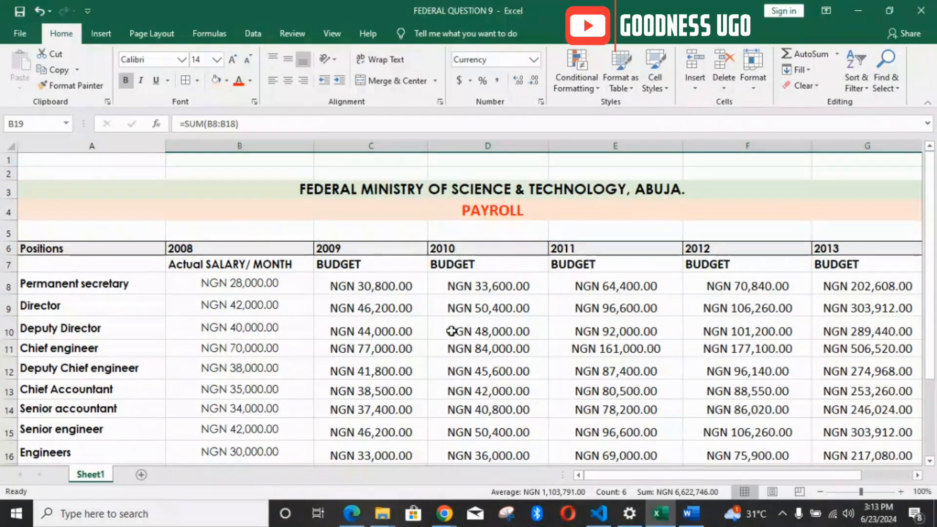